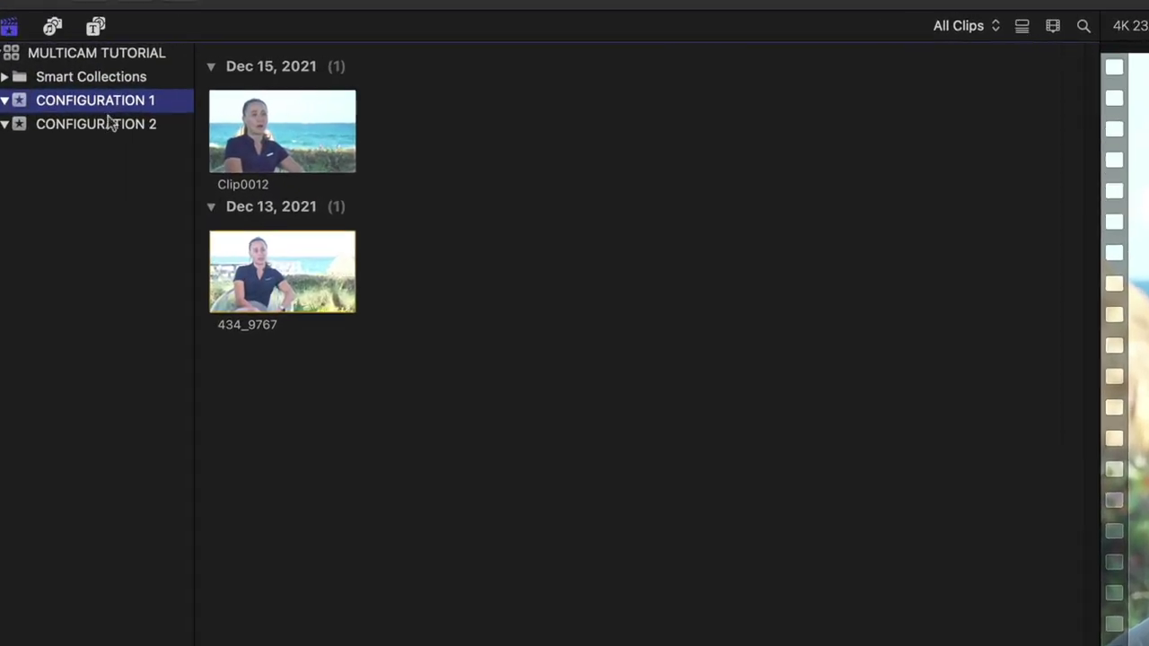
Step: Commit the event name CONFIGURATION 1 and select clip 434_9767 in the Browser
left_click(141, 153)
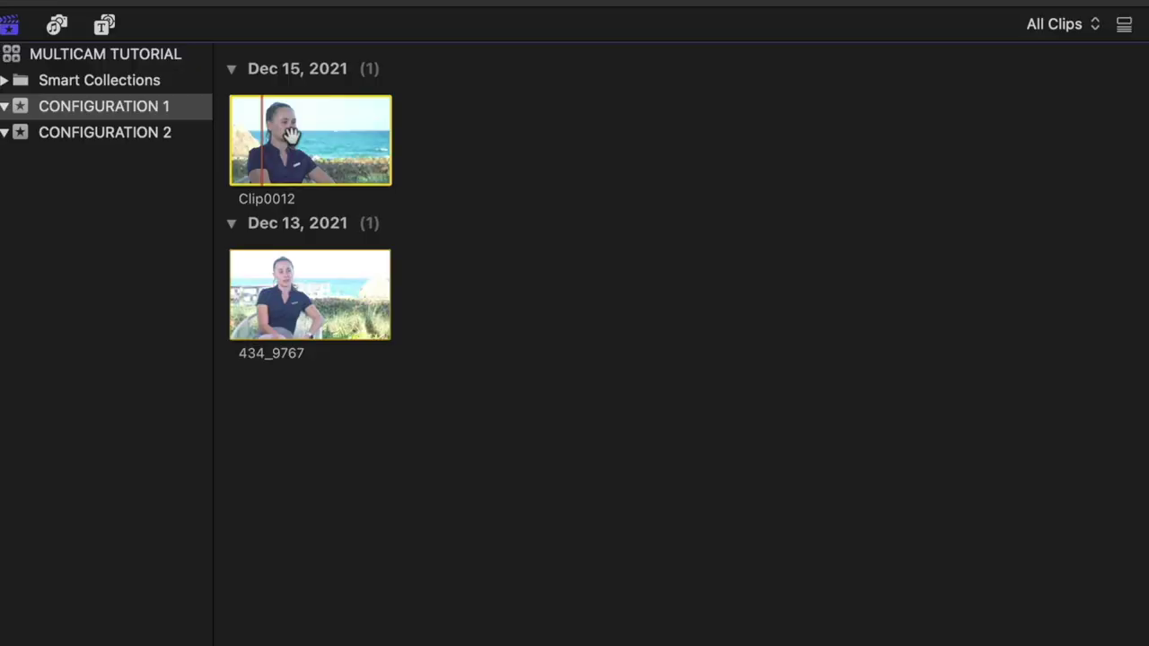
Step: Switch the Info inspector to Settings metadata and set 434_9767's camera name to A
left_click(269, 304)
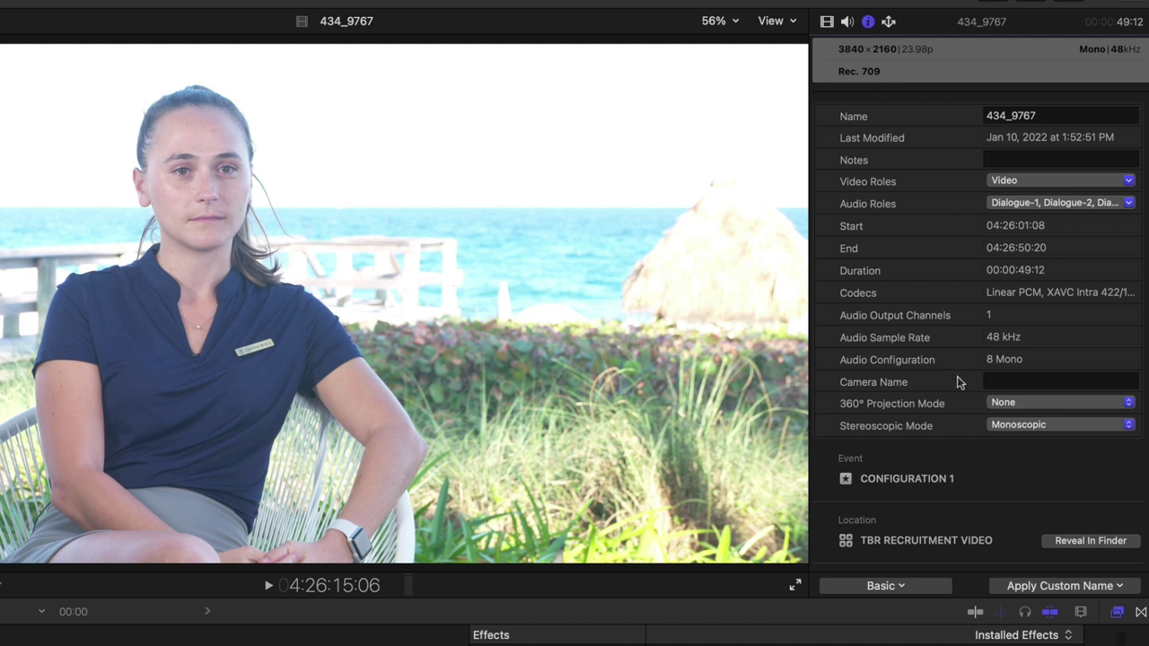
mouse_move(875, 382)
left_mouse_down()
mouse_move(908, 393)
mouse_move(888, 392)
left_mouse_up()
left_click(1035, 377)
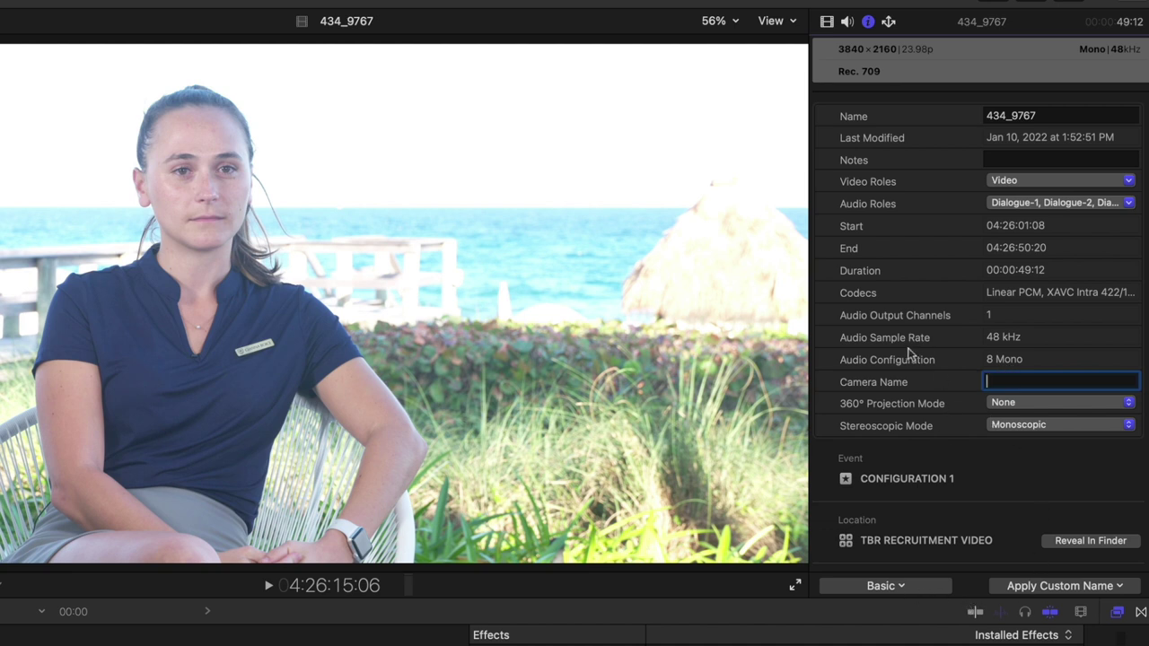
left_click(900, 589)
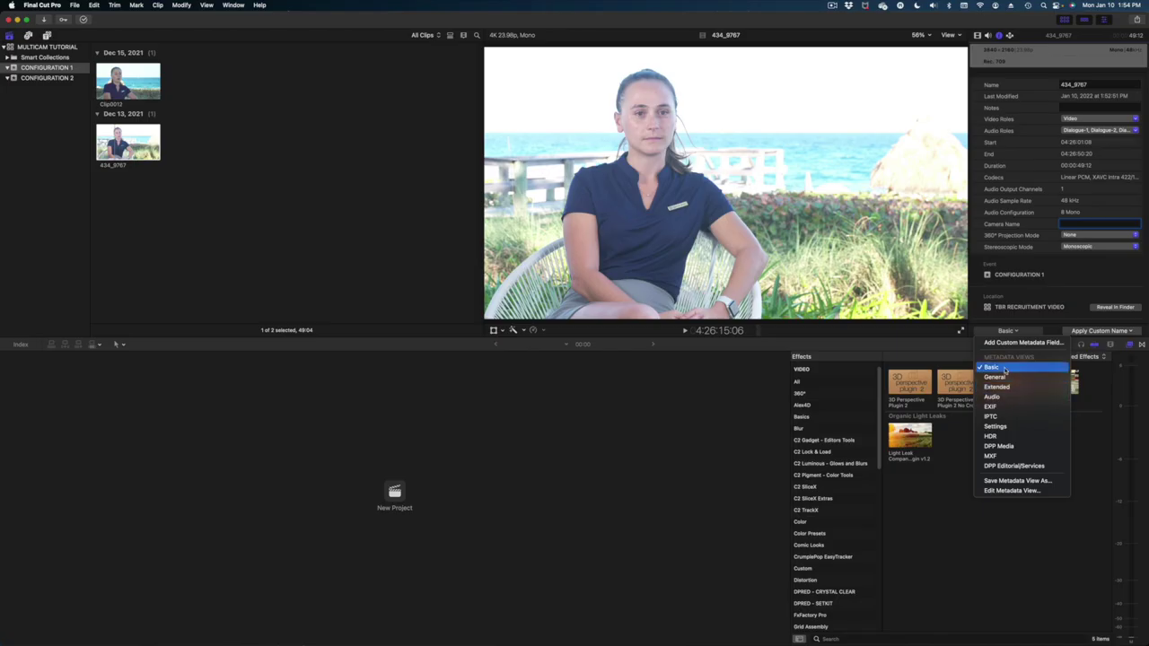
left_click(998, 377)
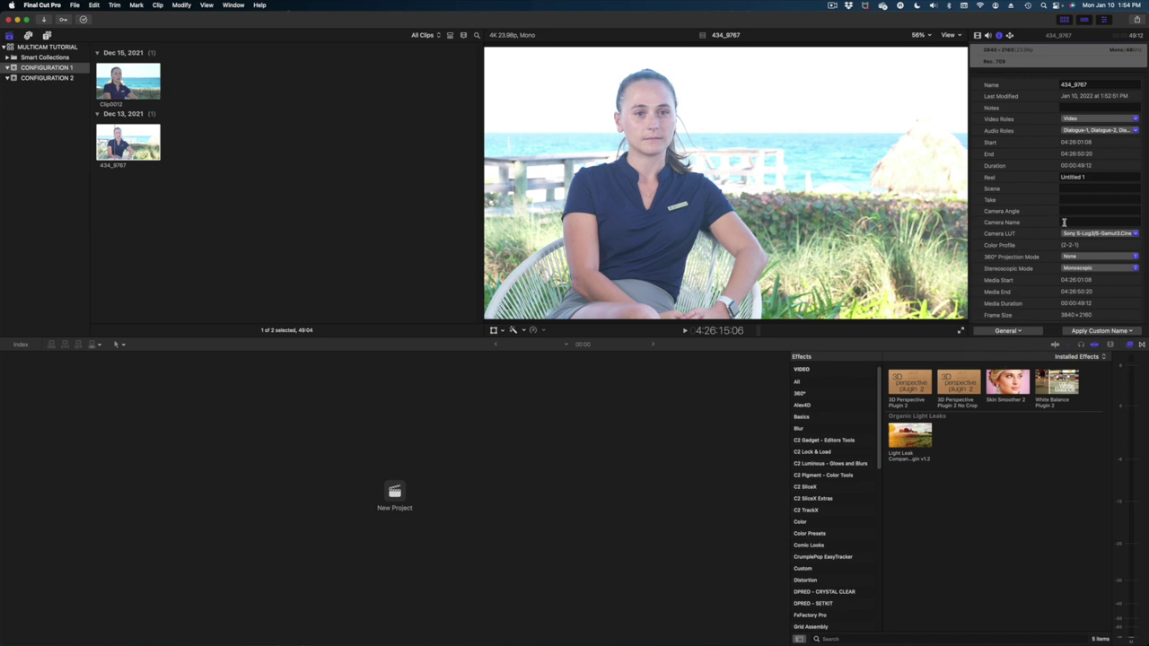
left_click(1026, 334)
left_click(1019, 426)
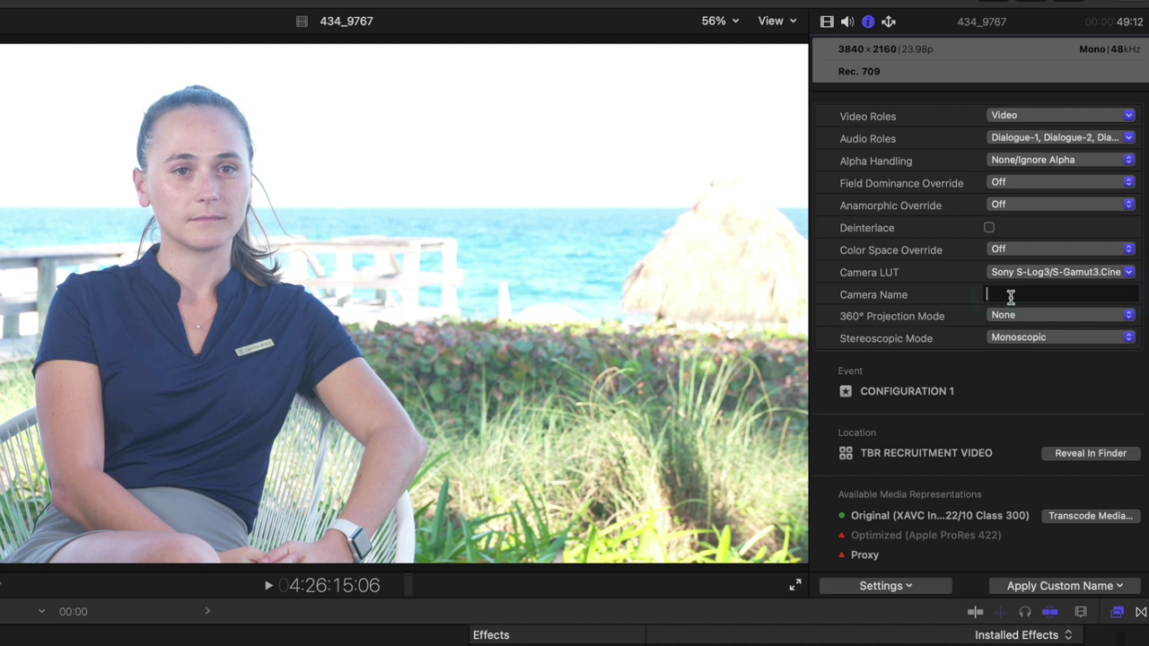
left_click(990, 294)
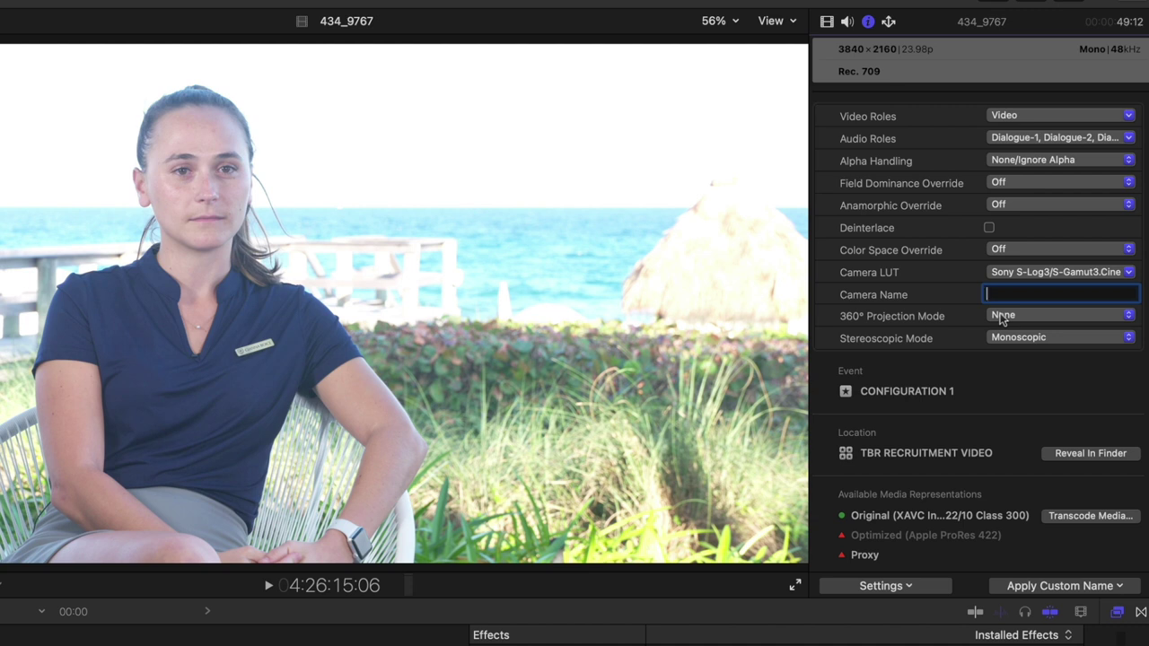
type("A")
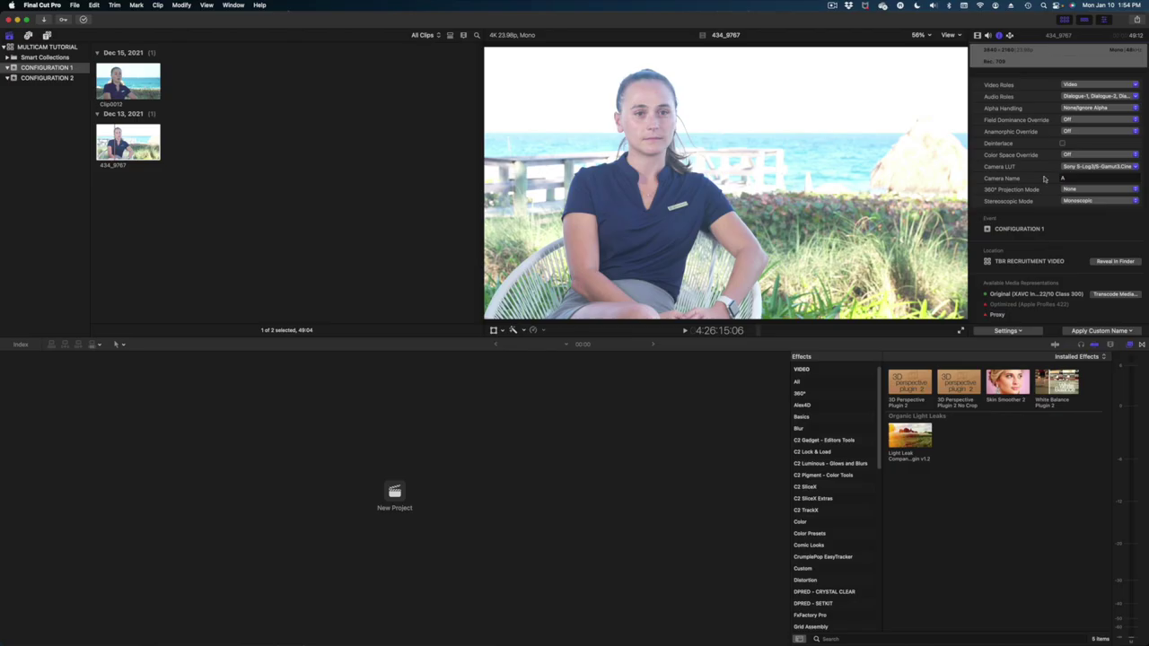
Step: Set Clip0012's camera name to B and select both interview clips
left_click(126, 79)
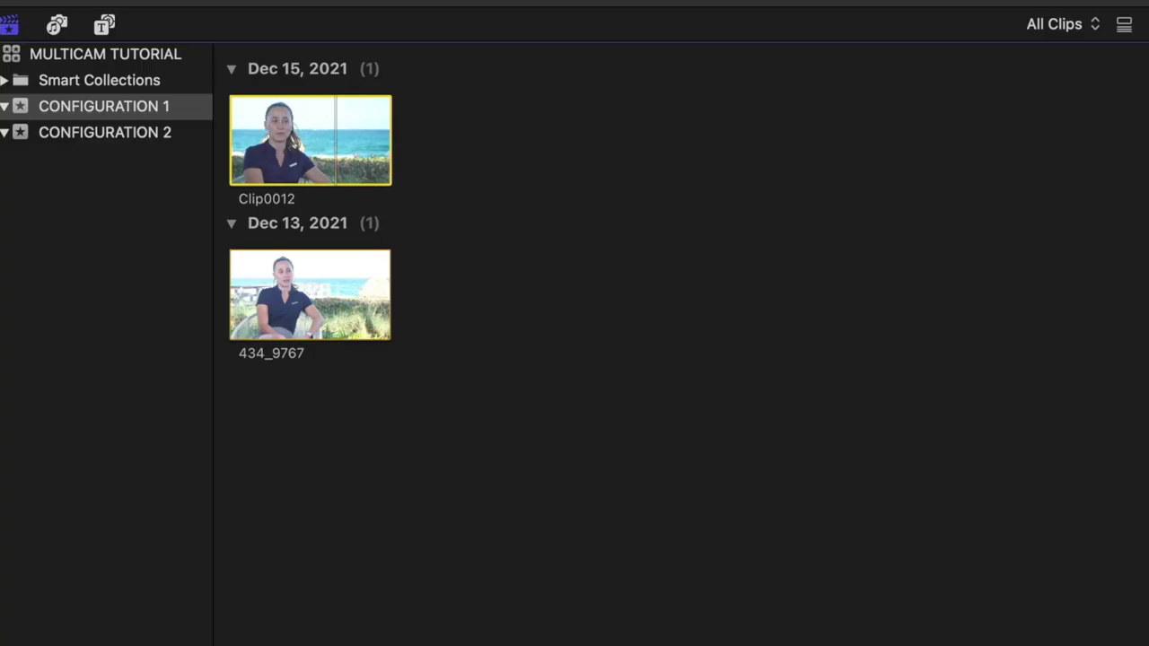
left_click(1042, 293)
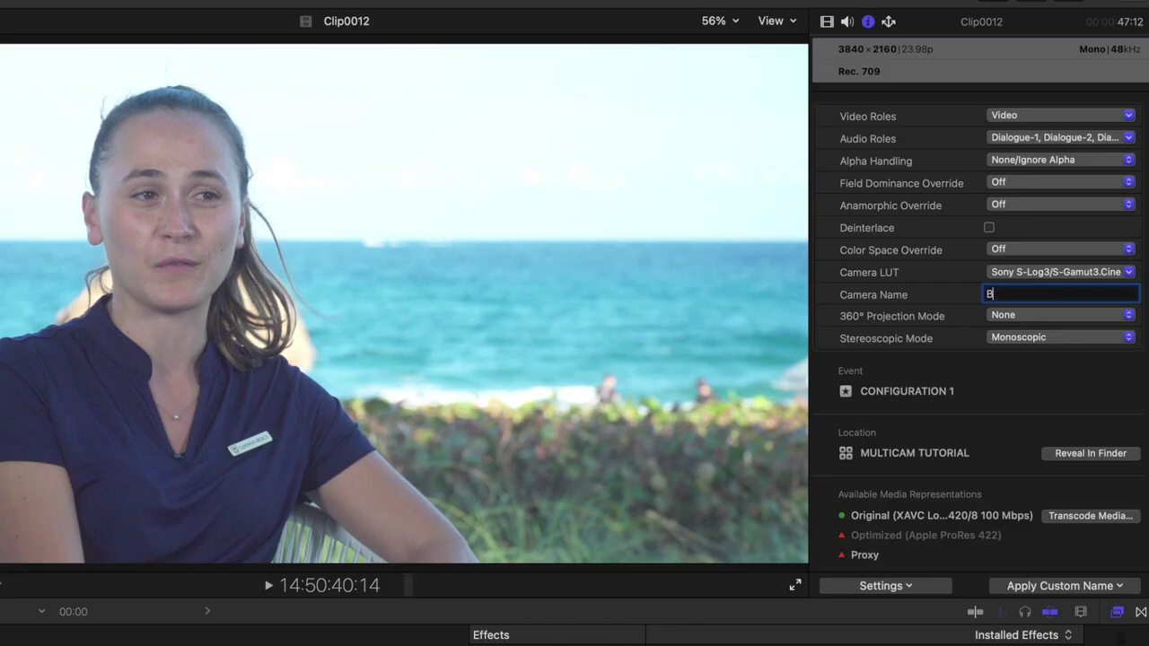
key("Return")
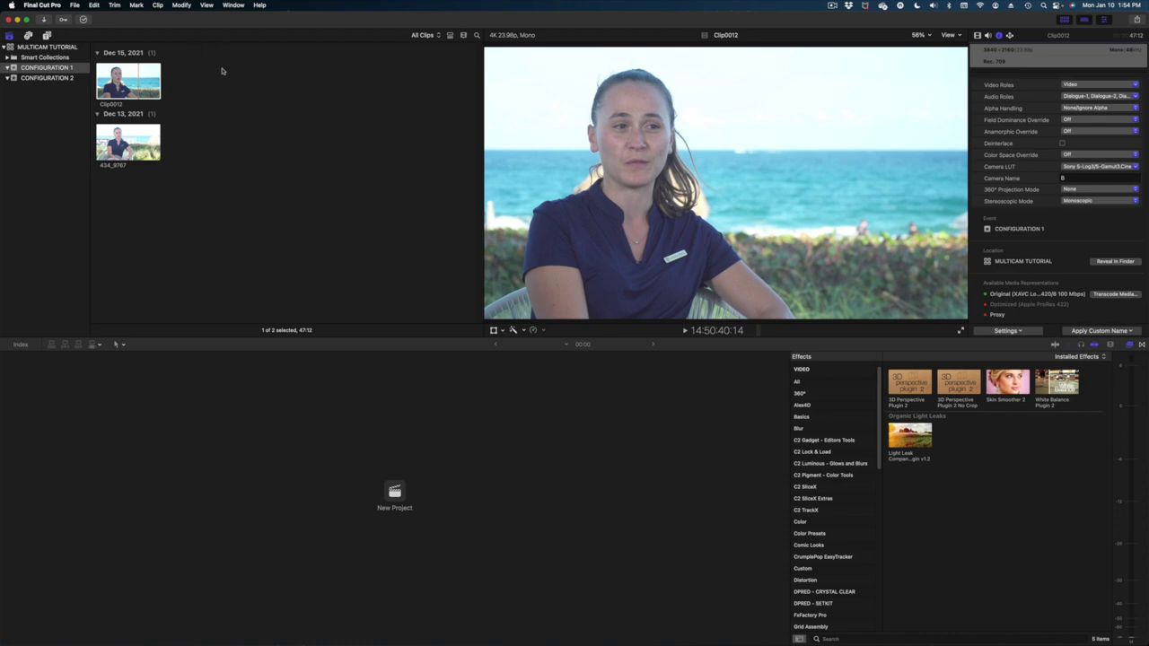
left_click_drag(222, 71, 101, 162)
Step: Build a multicam clip named SYNCED INTERVIEW from both clips, synced by audio
right_click(113, 83)
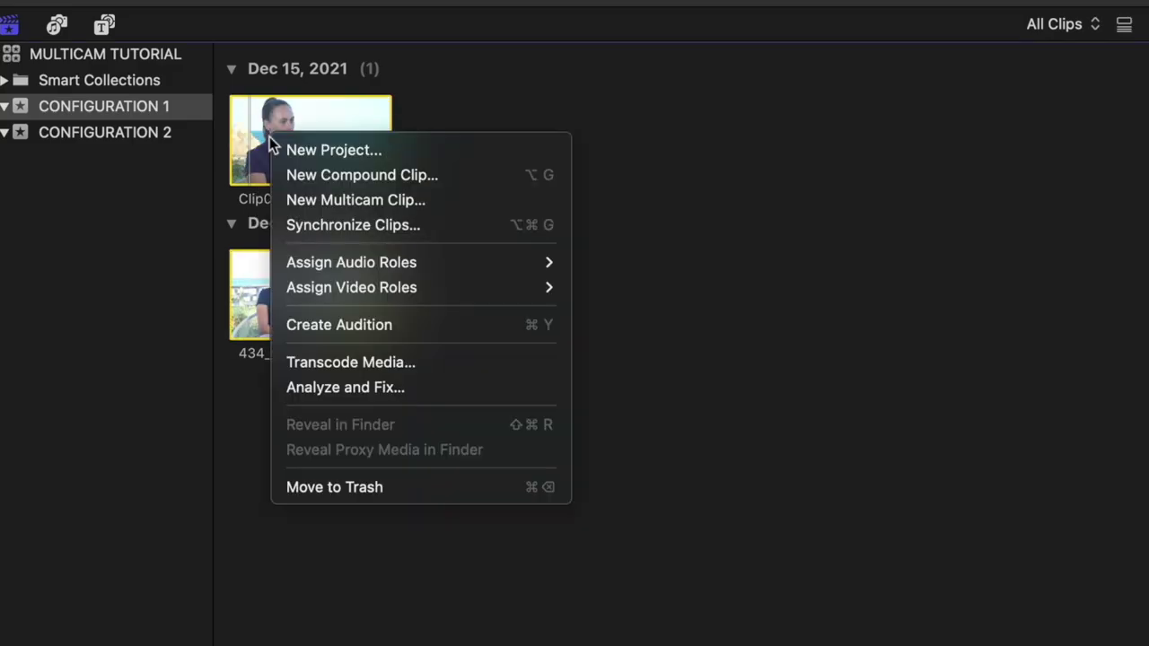
left_click(310, 200)
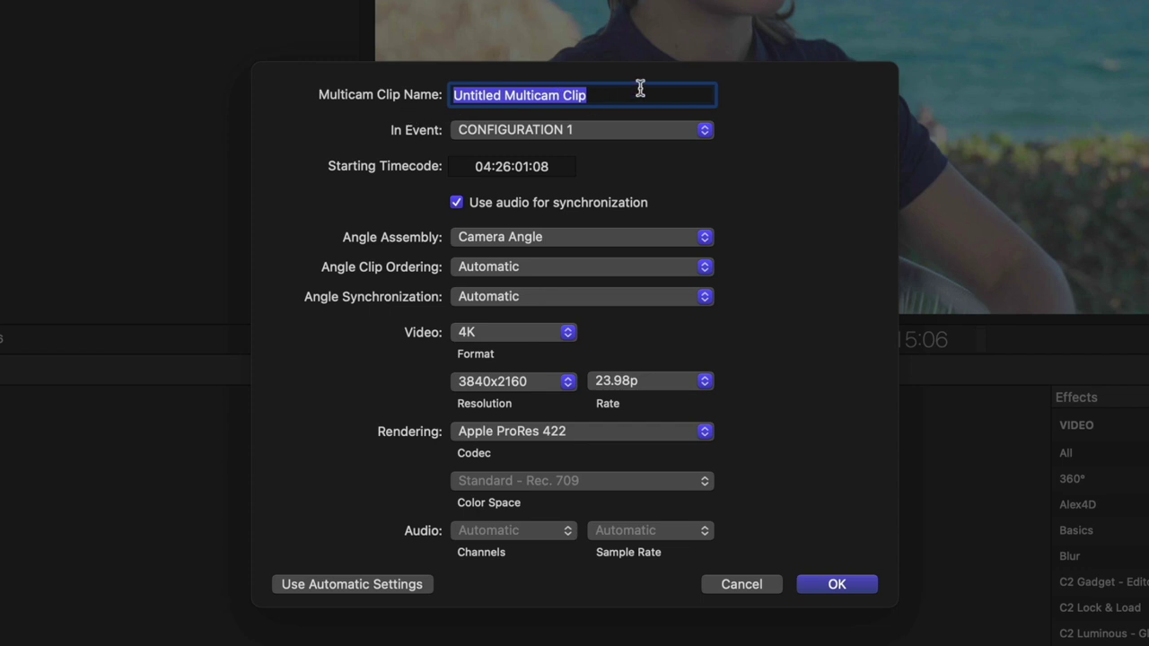
type("sy")
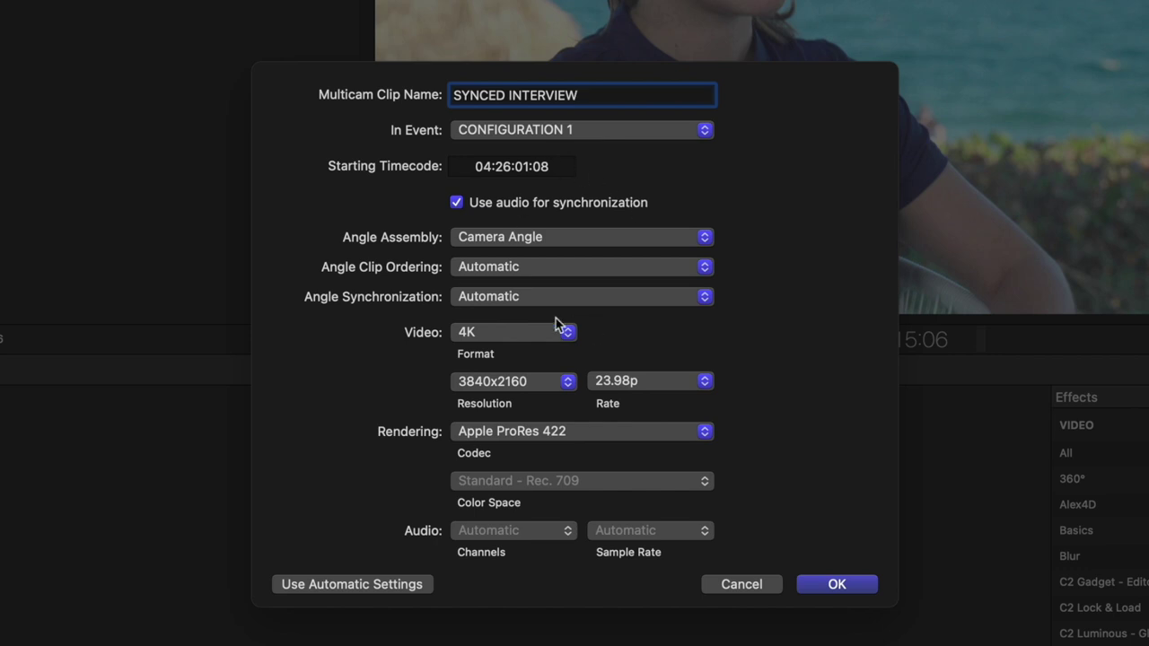
left_click(857, 587)
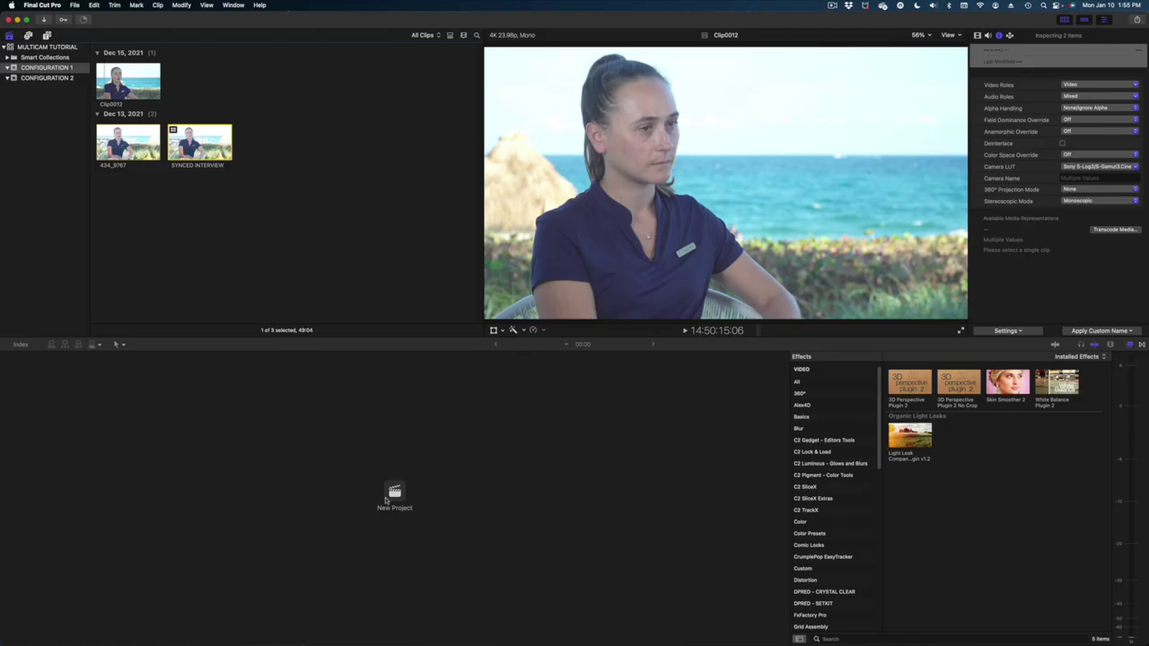
left_click(392, 494)
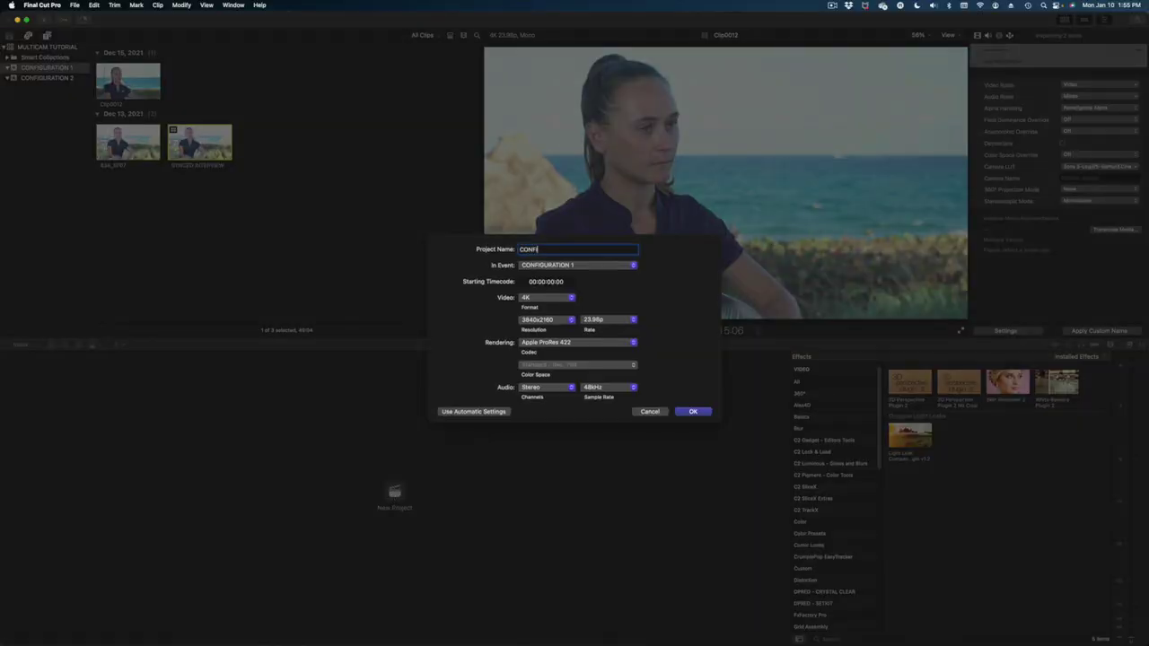
Step: Create project CONFIGURATION 1 with SYNCED INTERVIEW at the start of its timeline
left_click(698, 415)
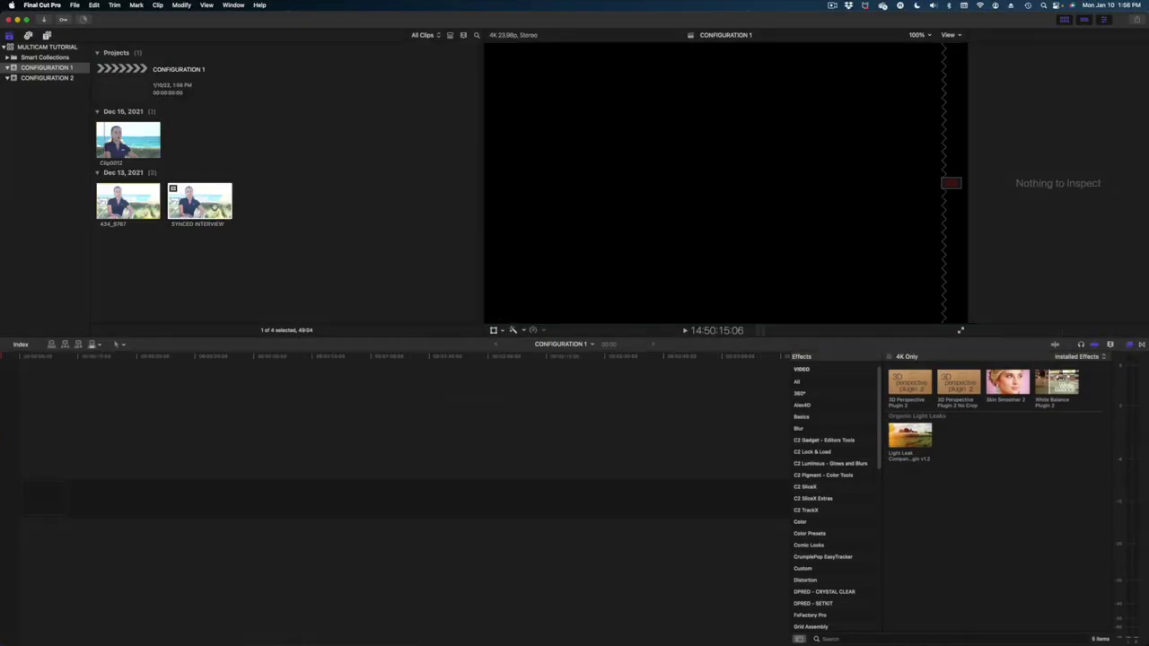
left_click_drag(192, 221, 51, 499)
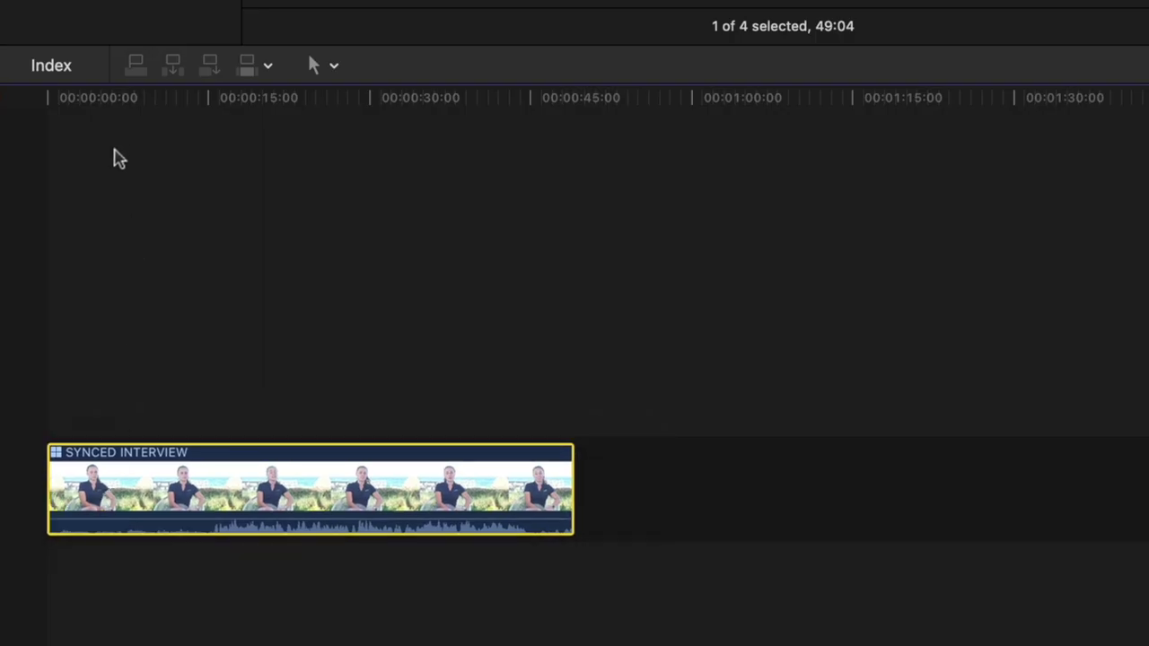
left_click(123, 127)
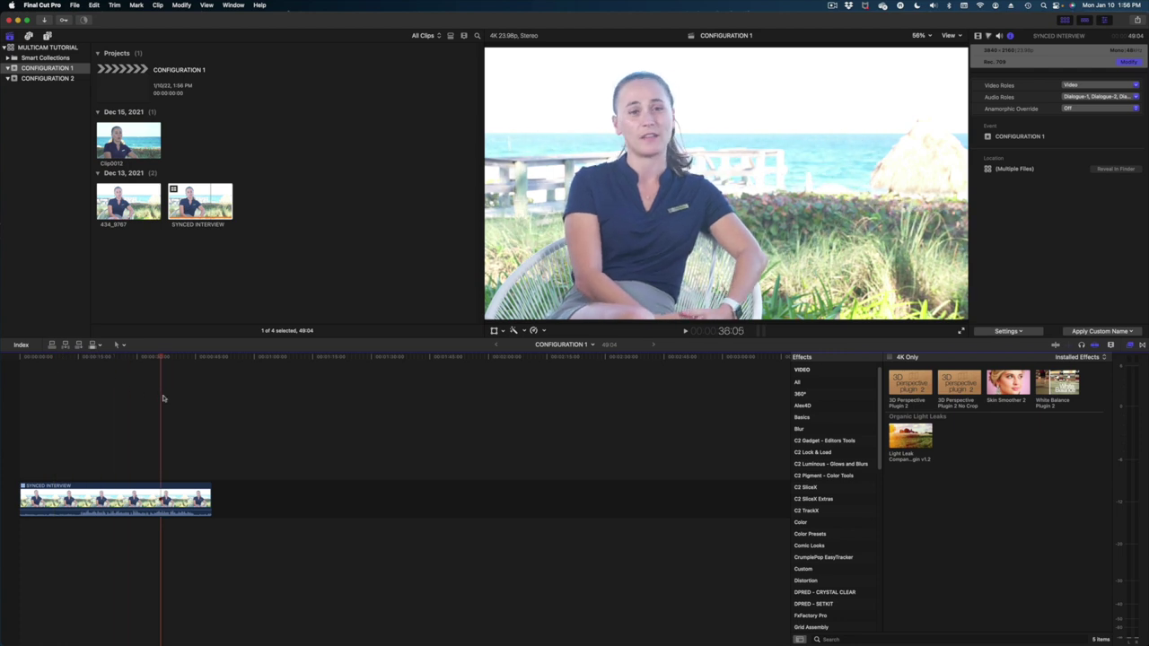
left_click(20, 395)
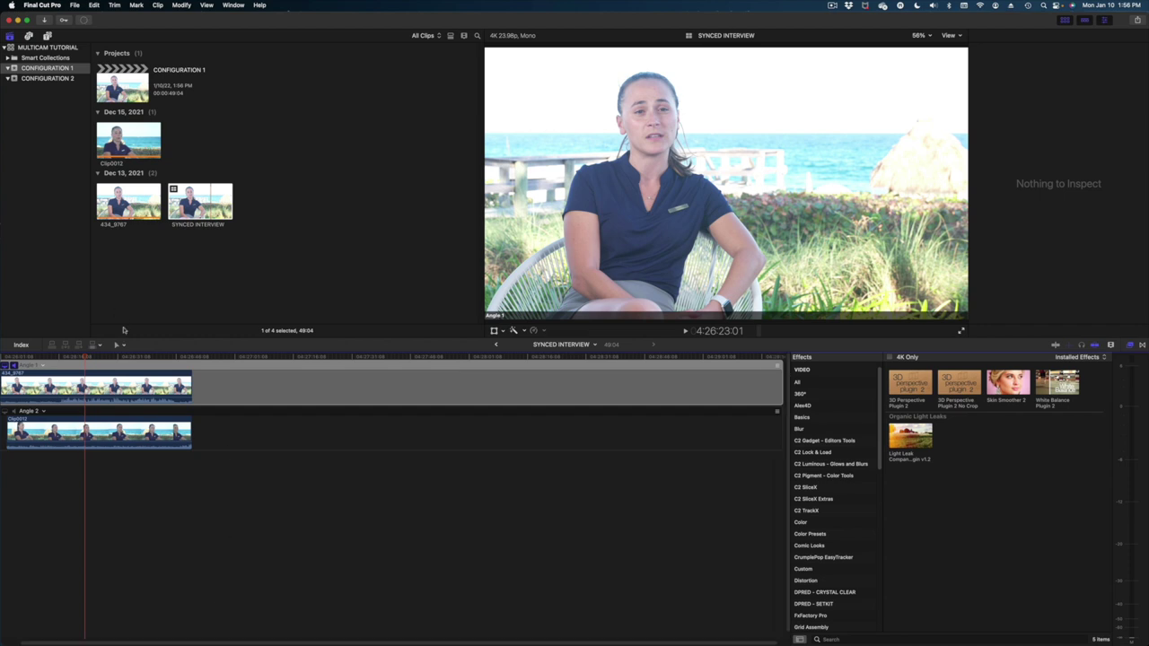
Step: Fit both angles in the angle editor and play them, monitoring Angle 2 then Angle 1
key("shift+z")
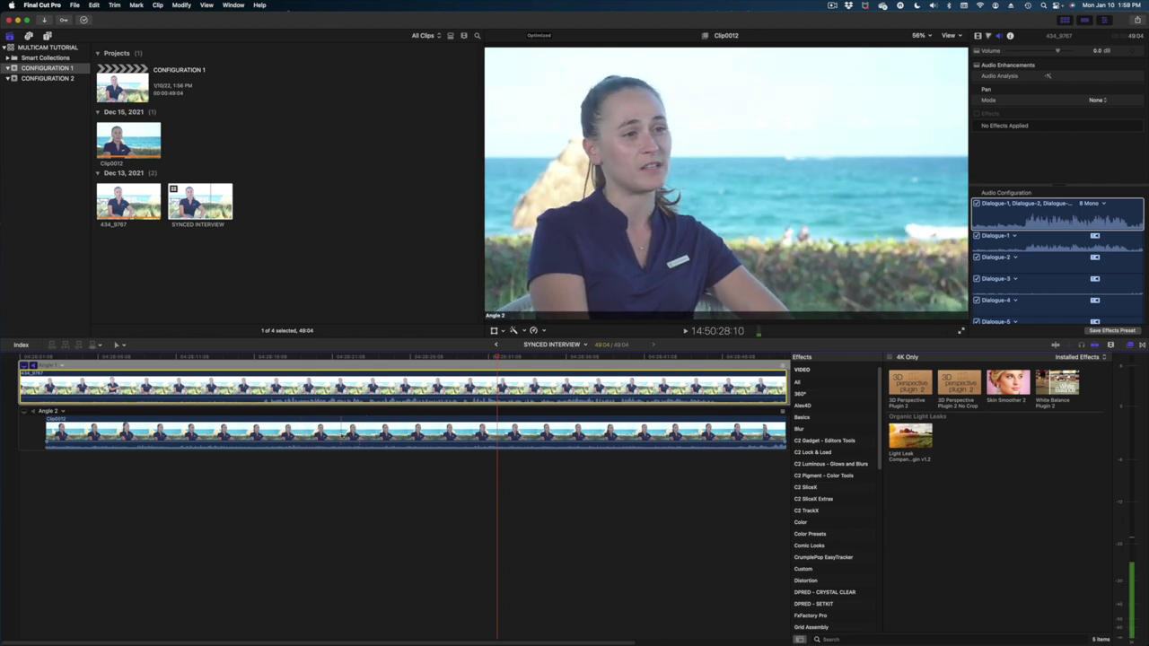
left_click(238, 357)
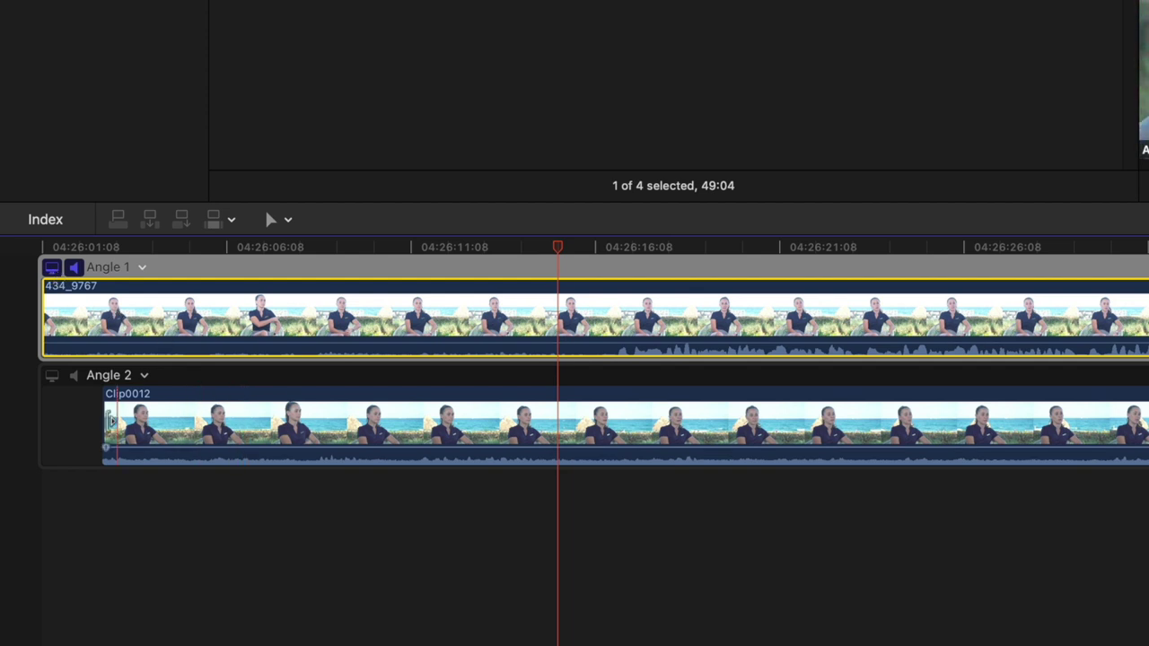
left_click(52, 377)
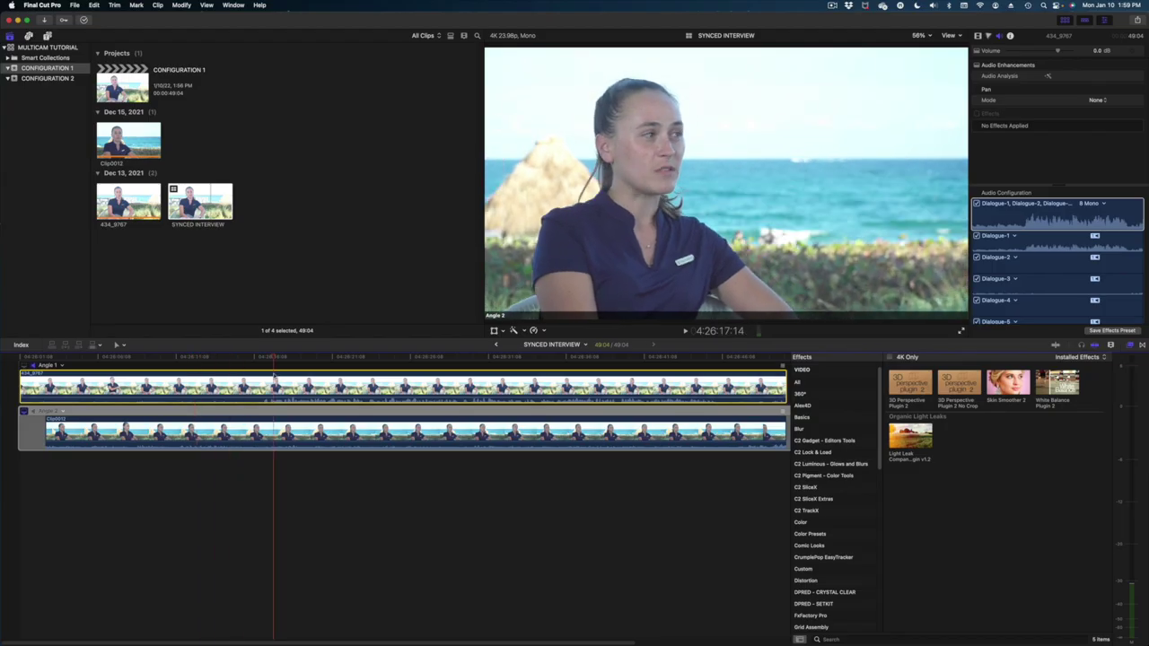
key("space")
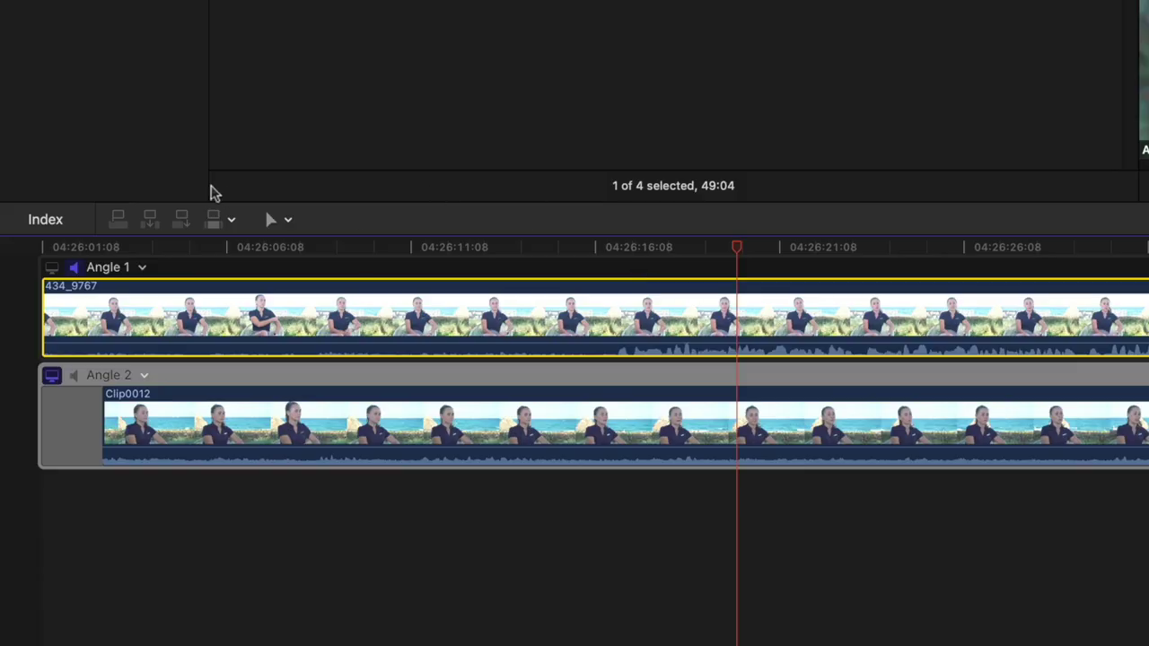
left_click(51, 269)
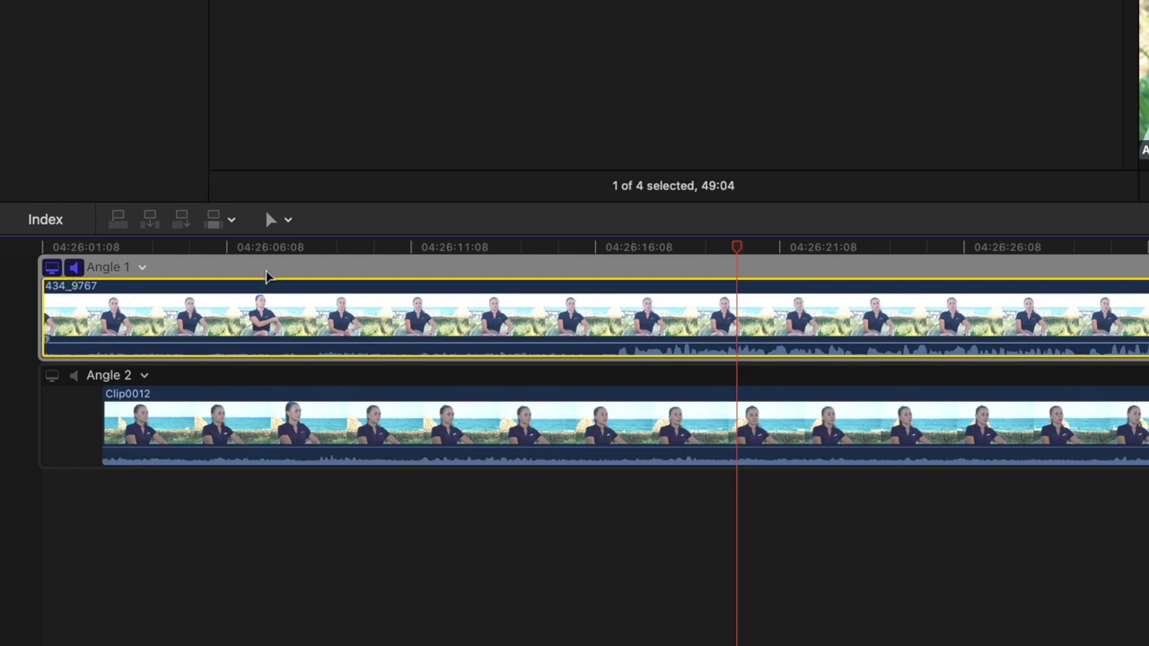
left_click(494, 305)
left_click(700, 314)
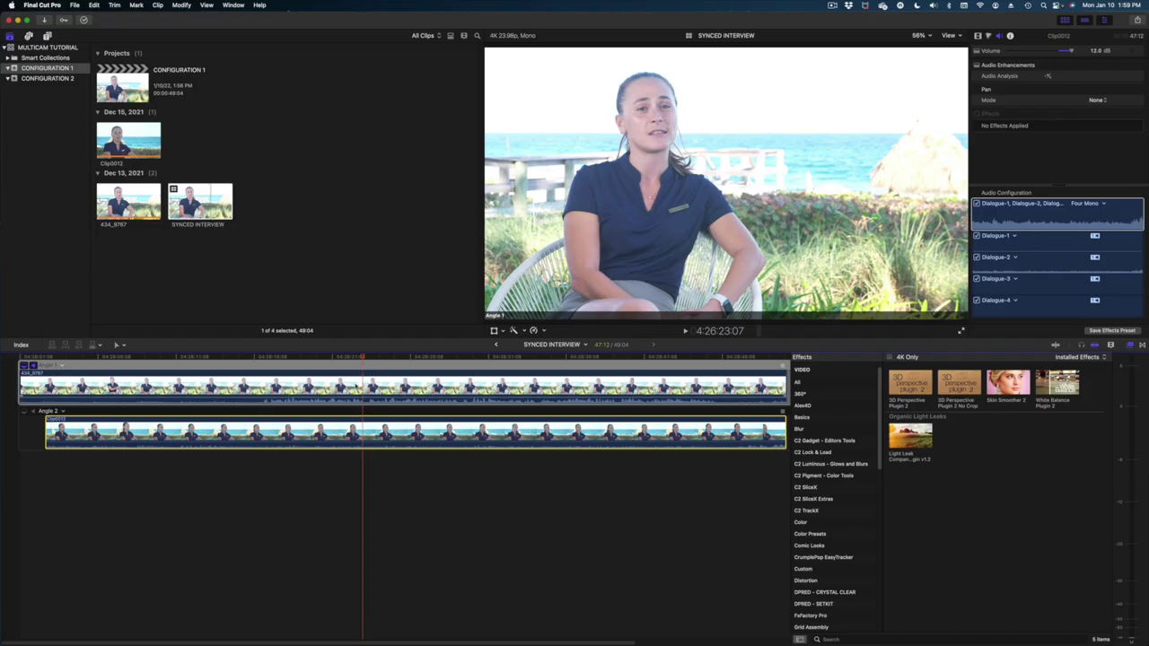
Step: Preview Dialogue-2 alone, switch off Dialogue-3 in Angle 1's audio, and play it back
left_click(404, 387)
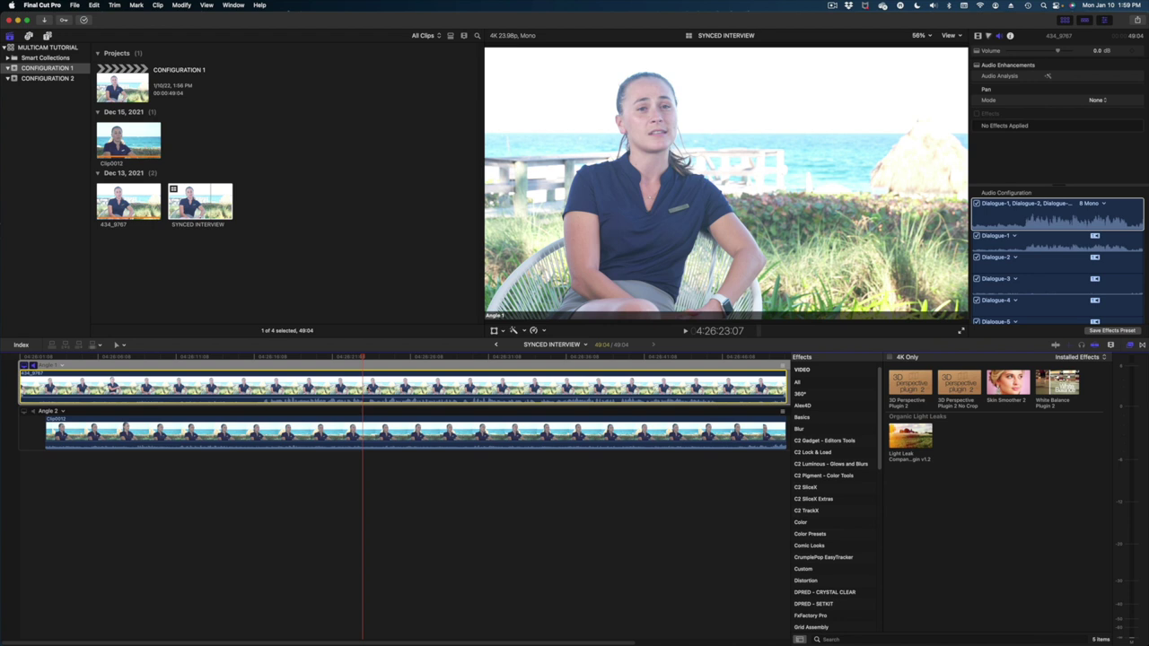
left_click(981, 271)
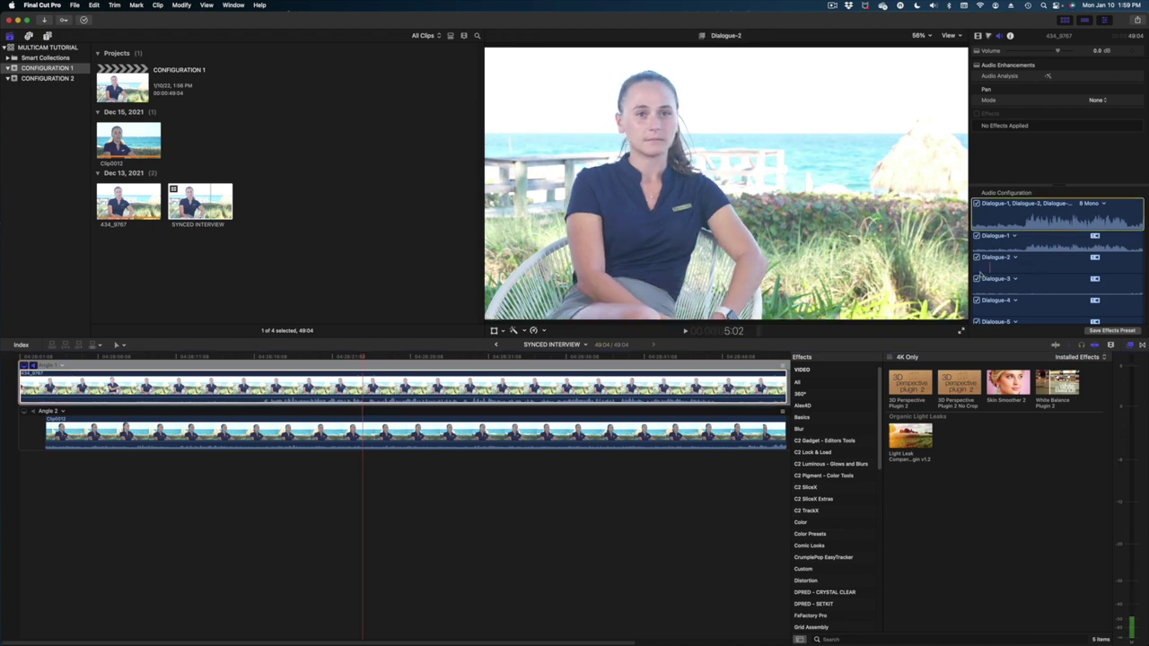
left_click(977, 278)
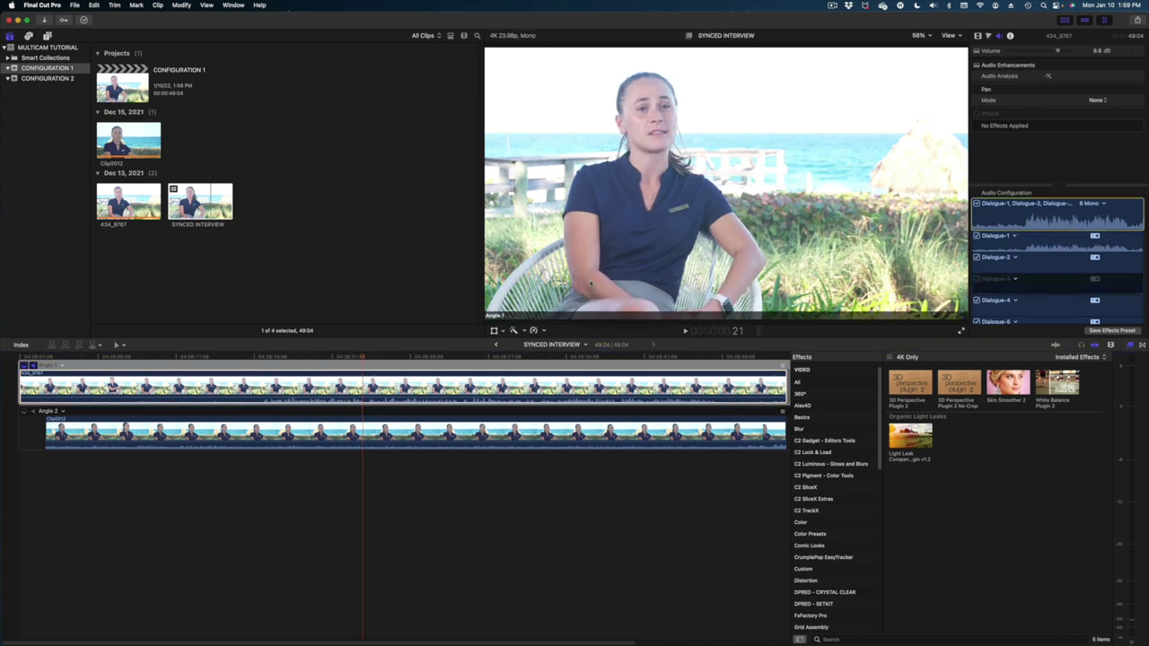
left_click(266, 370)
key("space")
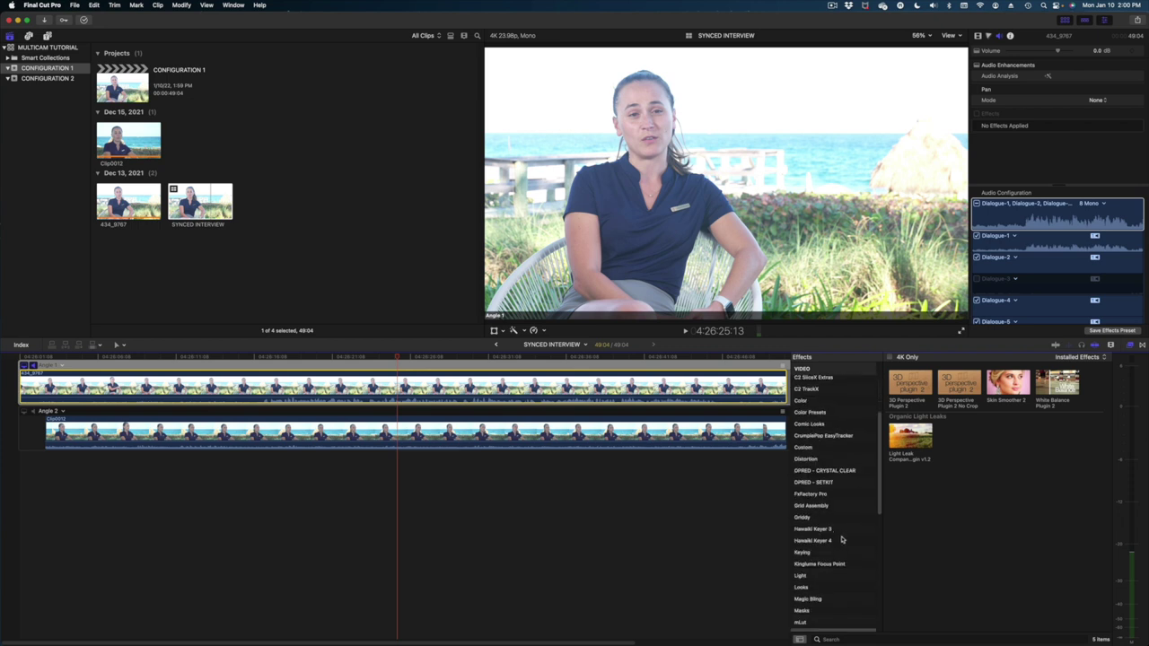
scroll(832, 469, "down", 3)
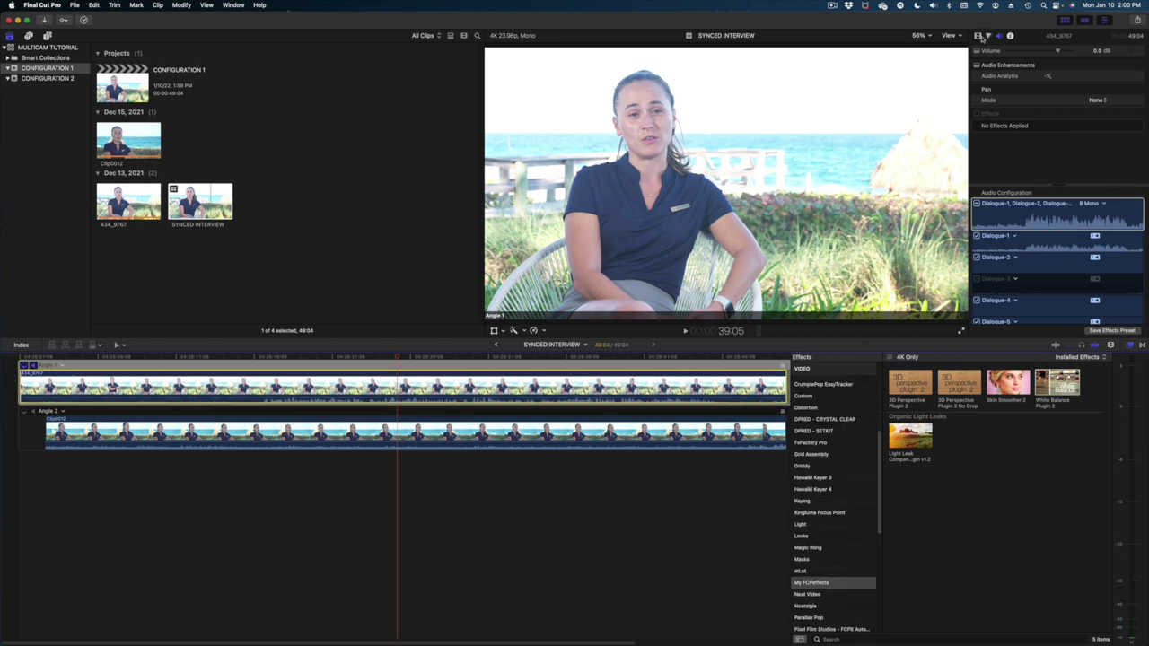
Step: Push Angle 2's Color Board highlights to about 227° at 17%, comparing against Angle 1
left_click(980, 36)
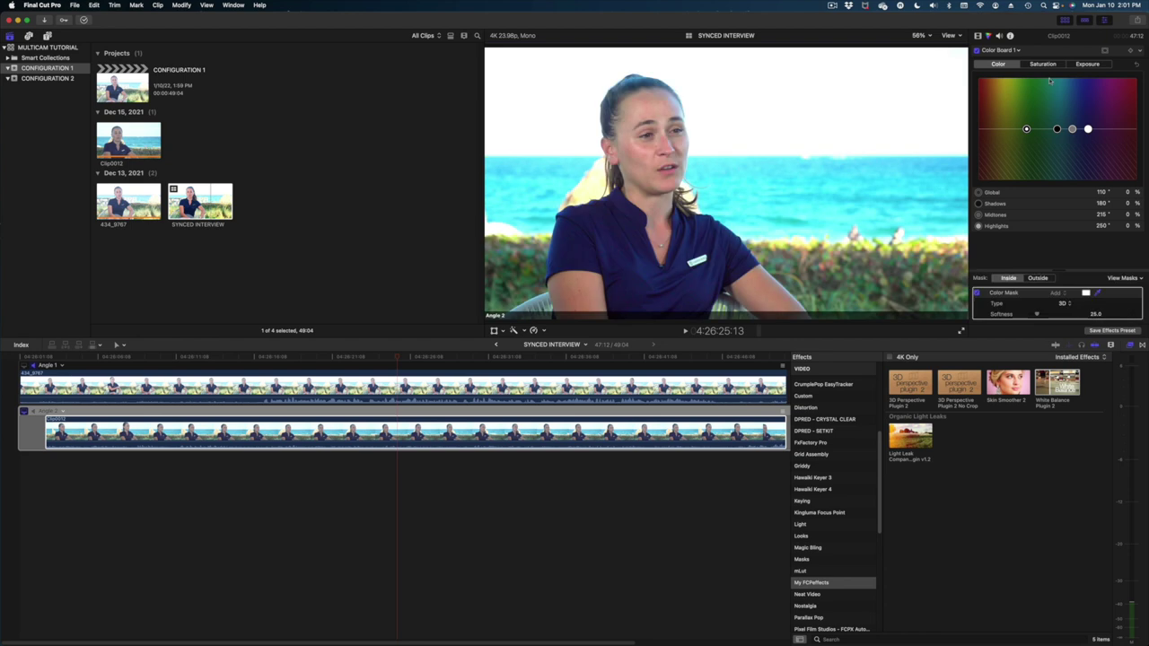
left_click_drag(1088, 129, 1078, 120)
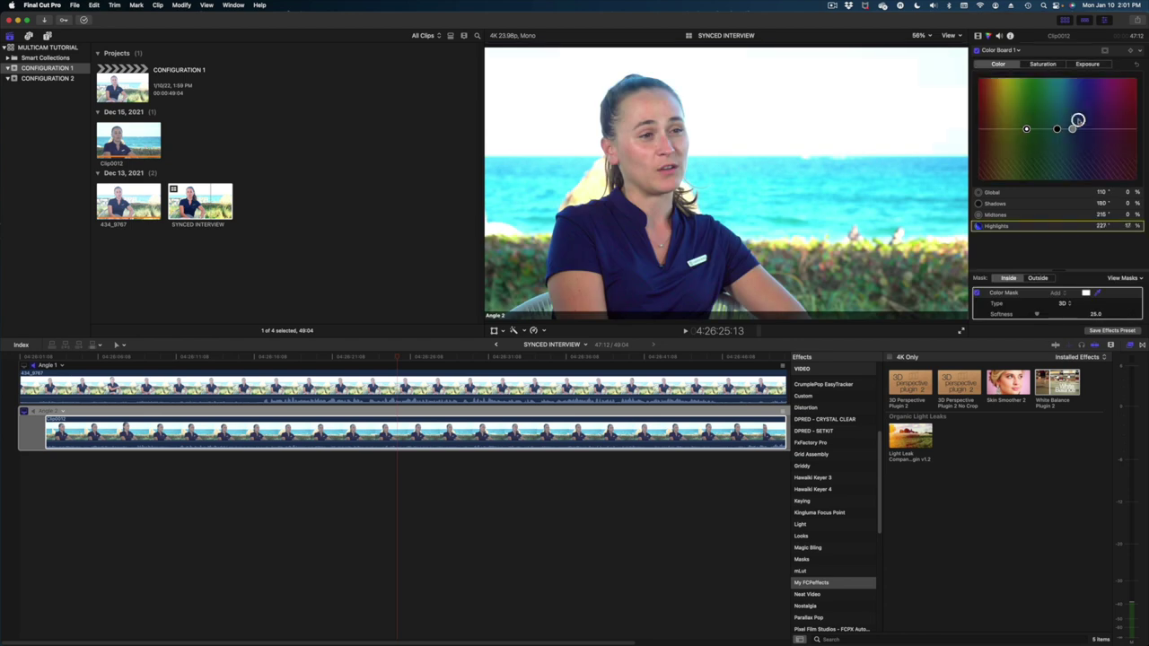
left_click(30, 364)
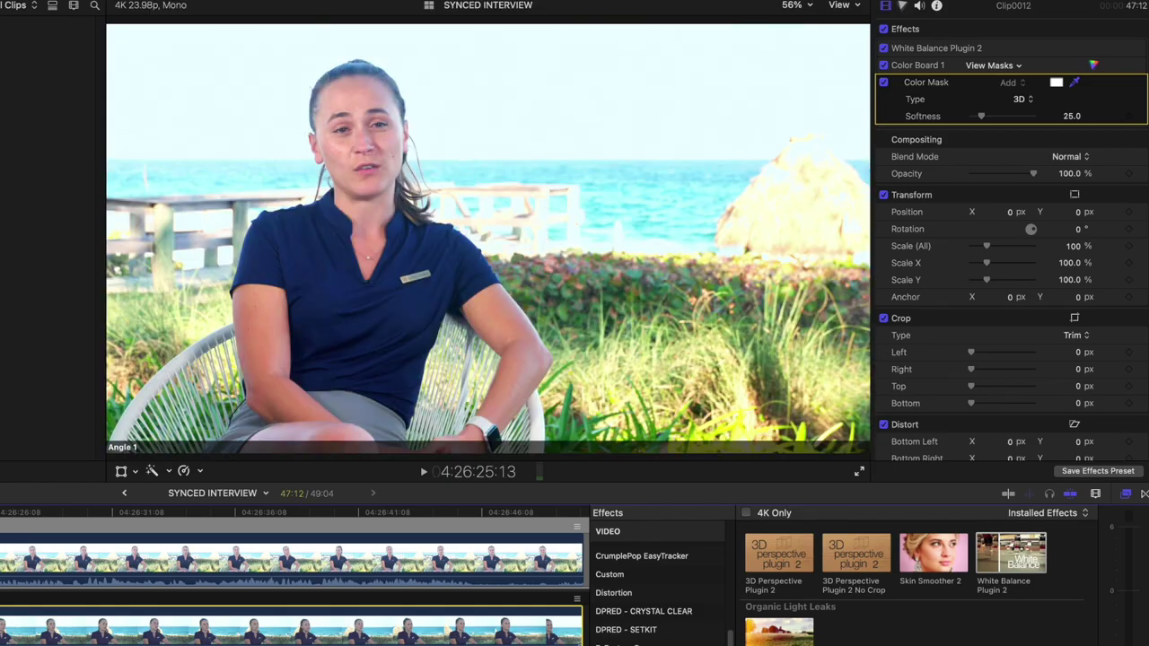
left_click(1121, 48)
key("2")
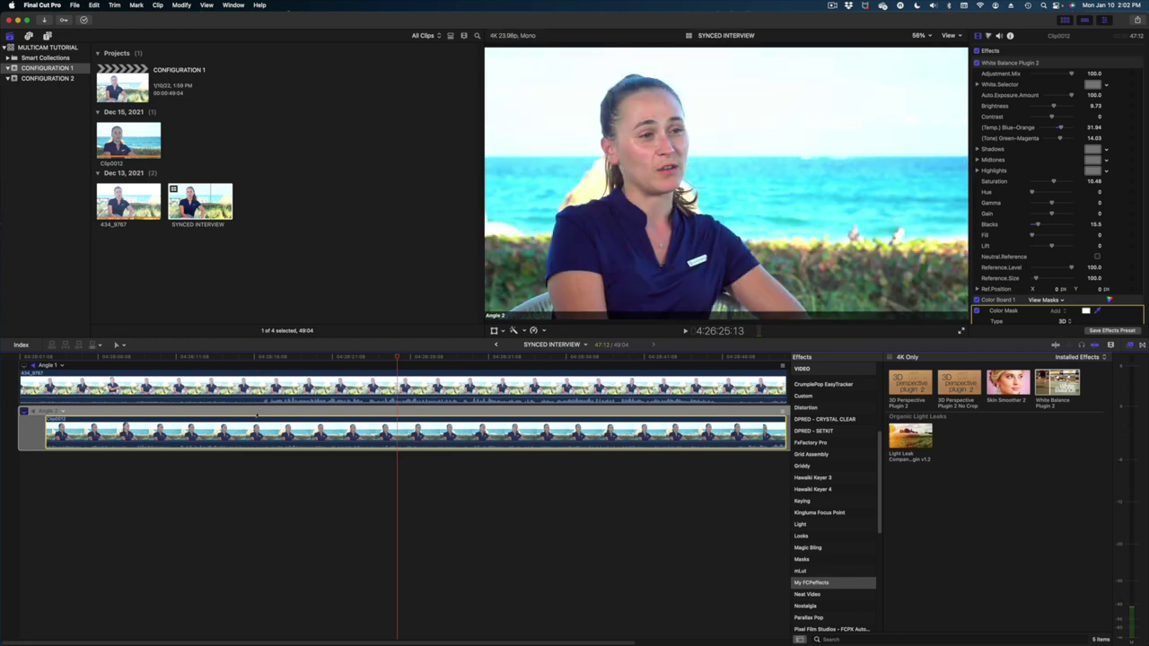
left_click(398, 386)
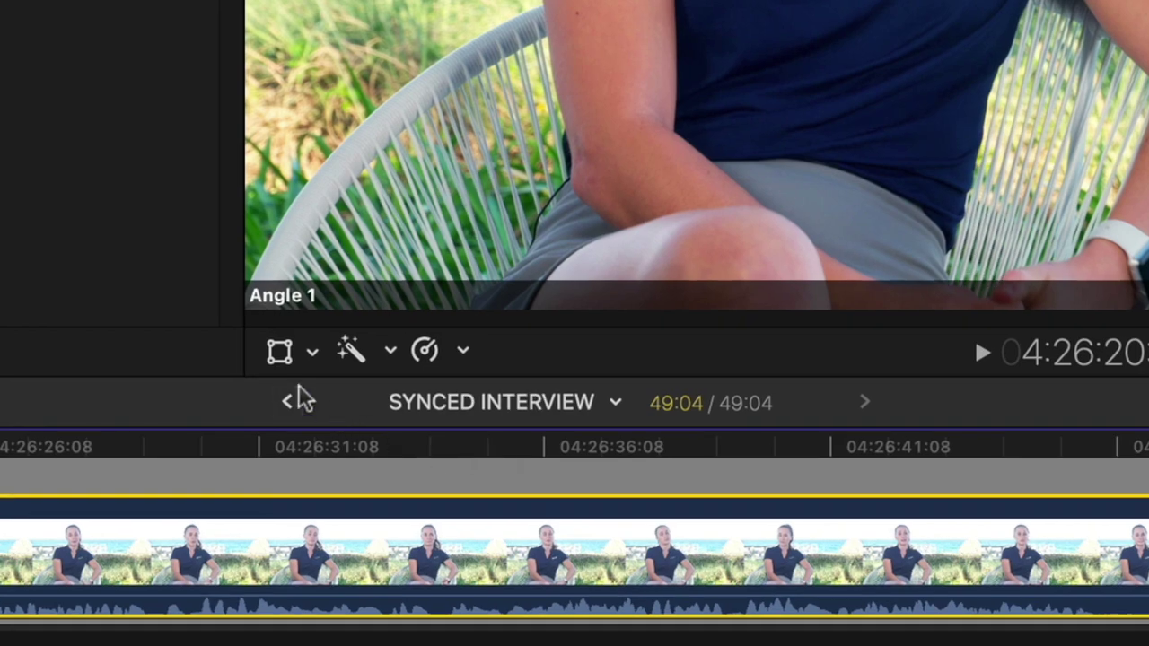
Step: Return to the CONFIGURATION 1 project and show the Angles tiles in the viewer
left_click(286, 403)
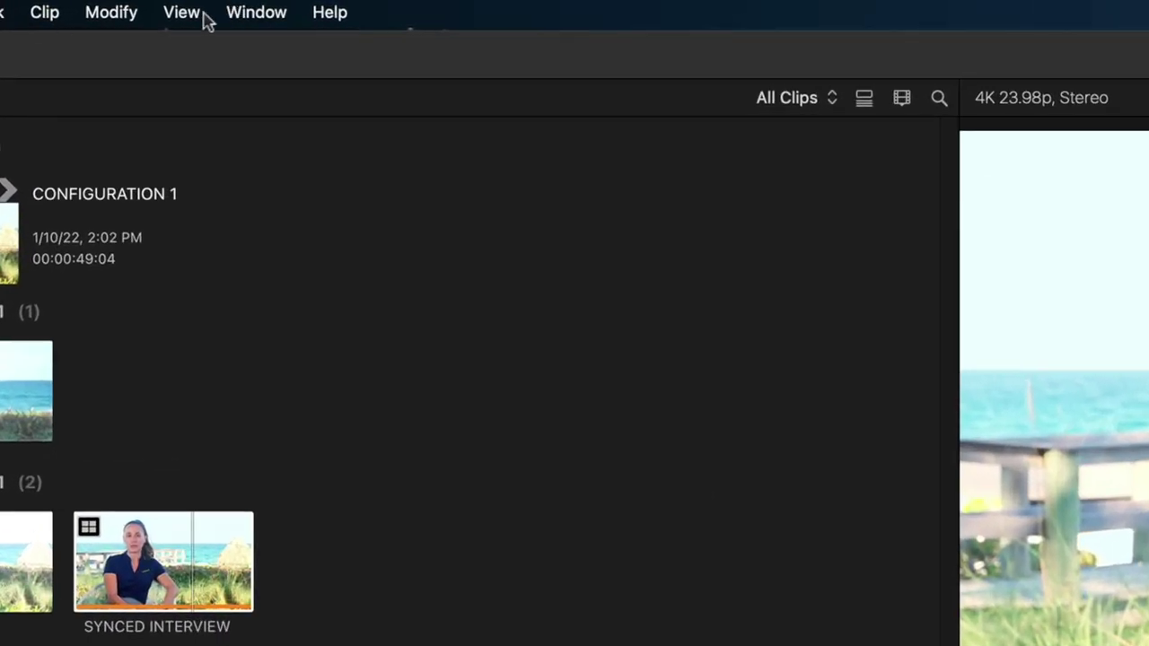
left_click(184, 14)
mouse_move(265, 186)
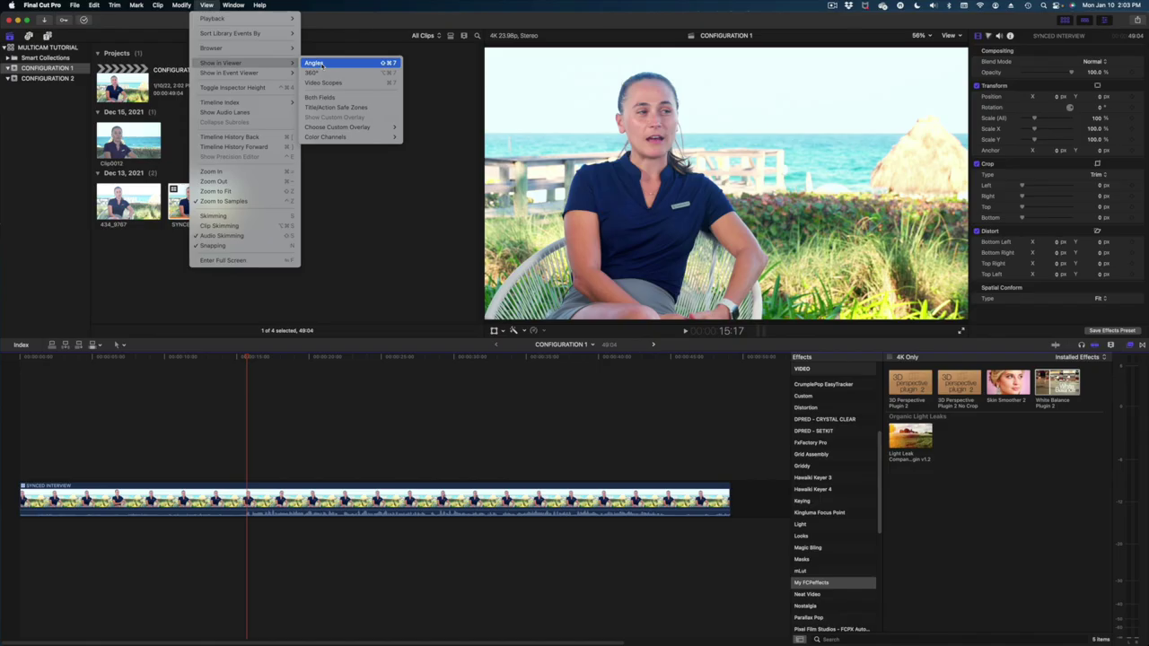
left_click(503, 177)
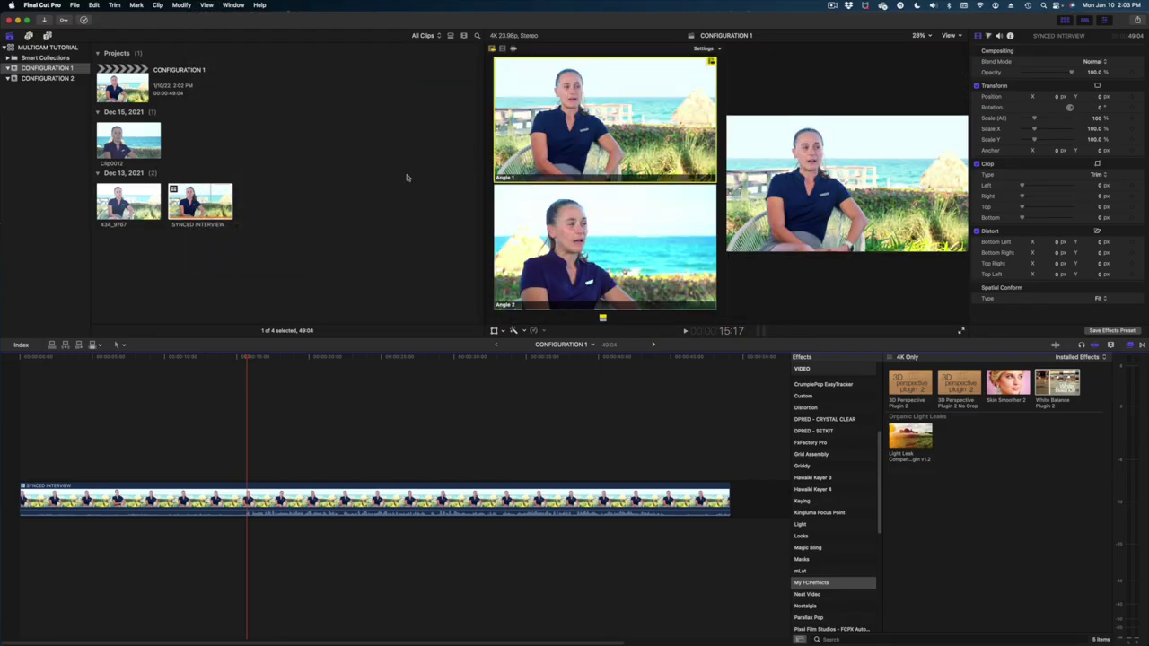
Step: Scrub to about 28 seconds and set the angle viewer to 16 angles, then back to 2
left_click_drag(324, 357, 259, 391)
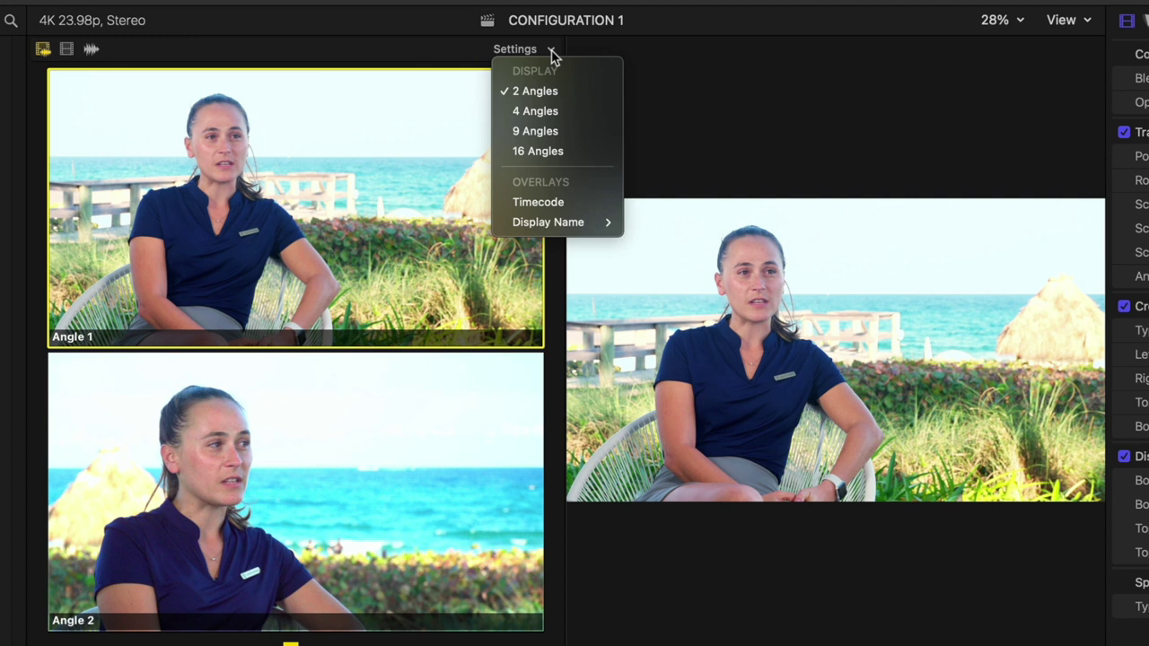
left_click(537, 153)
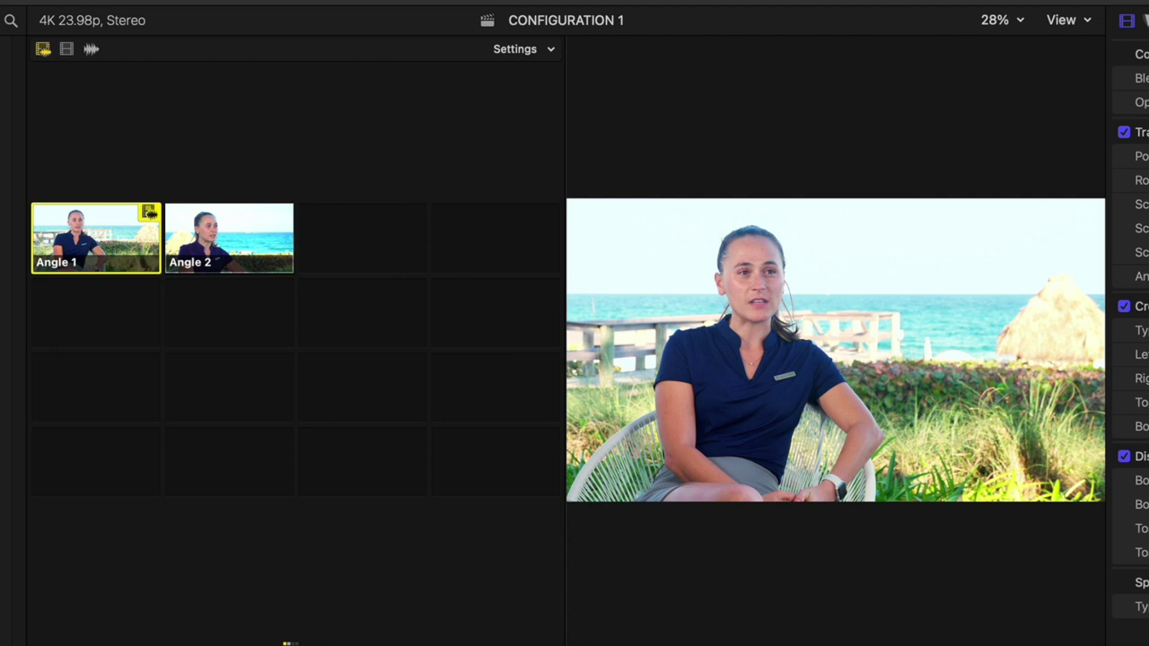
left_click(525, 50)
left_click(526, 90)
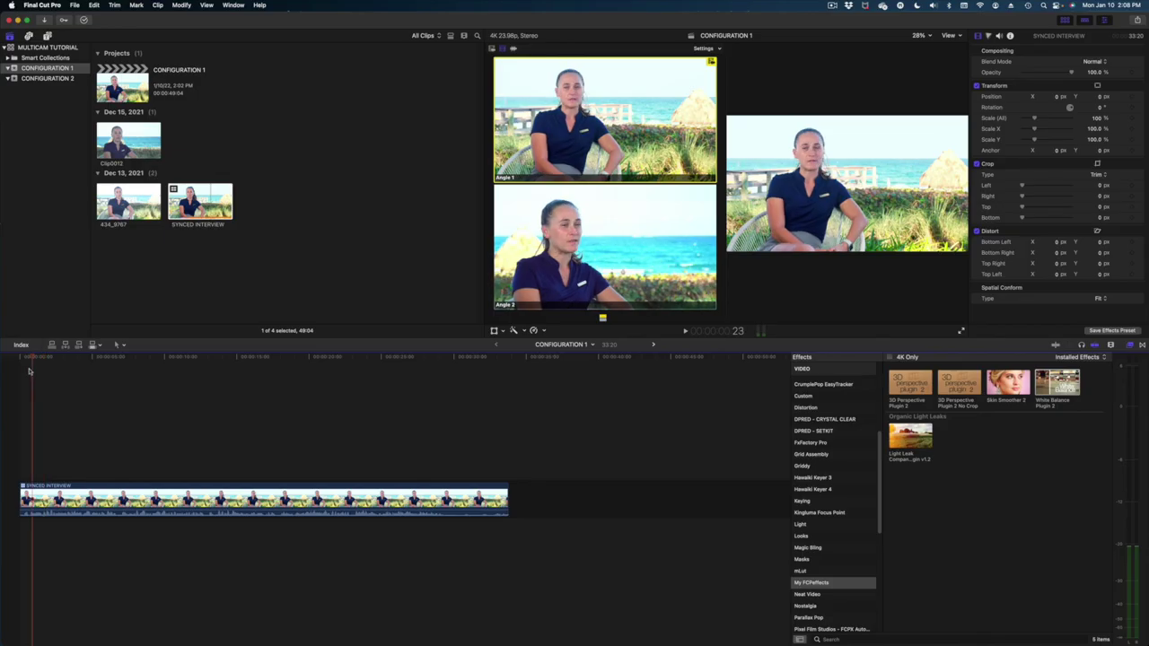
Step: Play from the start, cutting live to Angle 2, then video-only Angle 2, then back to Angle 1
key("Home")
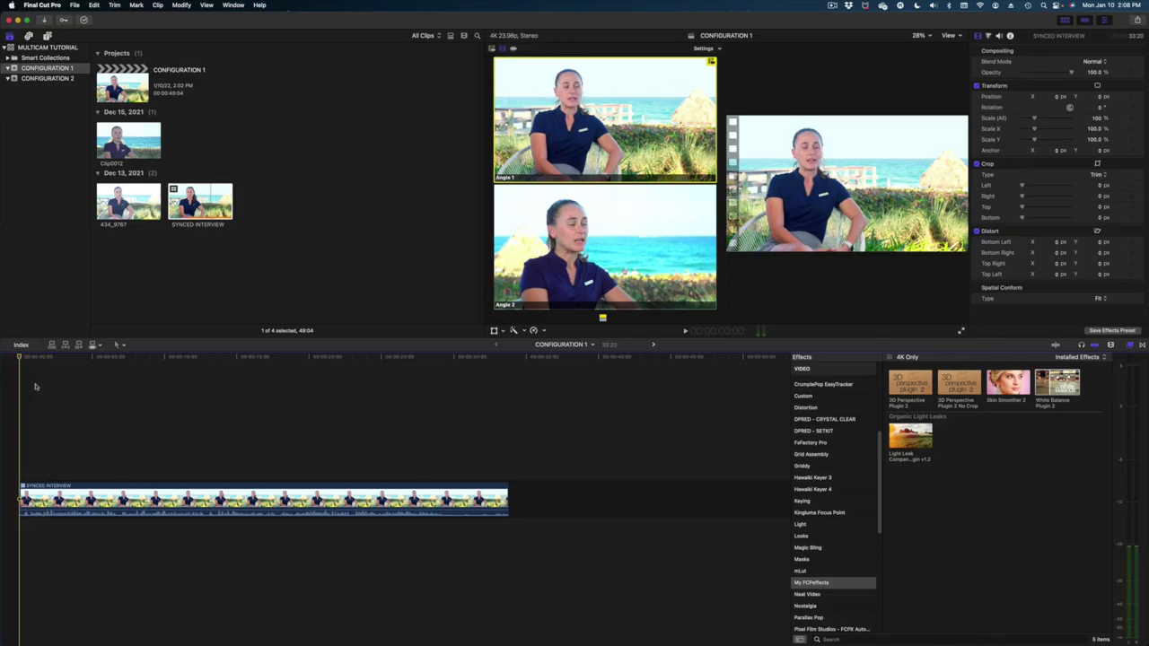
key("space")
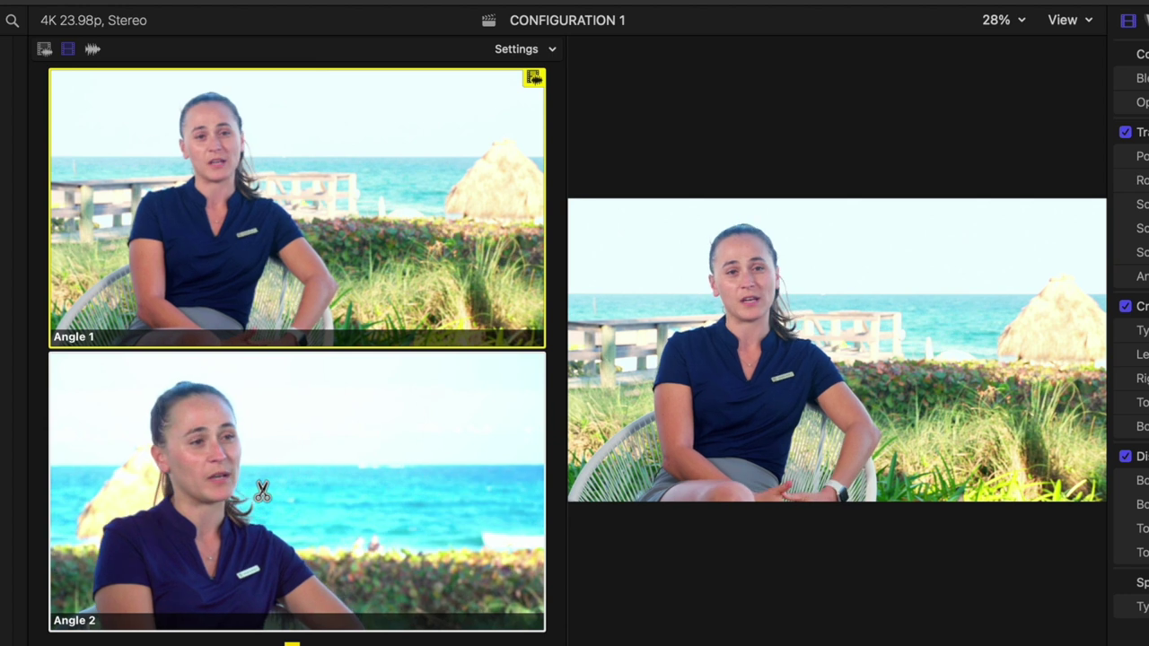
left_click(261, 491)
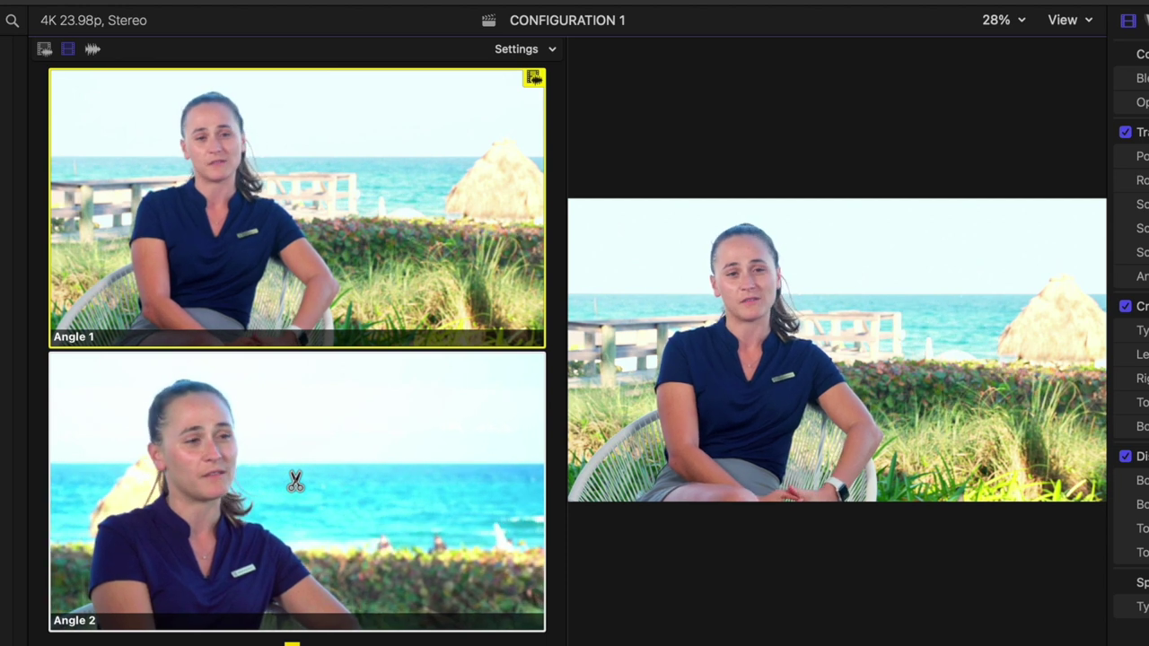
left_click(296, 482)
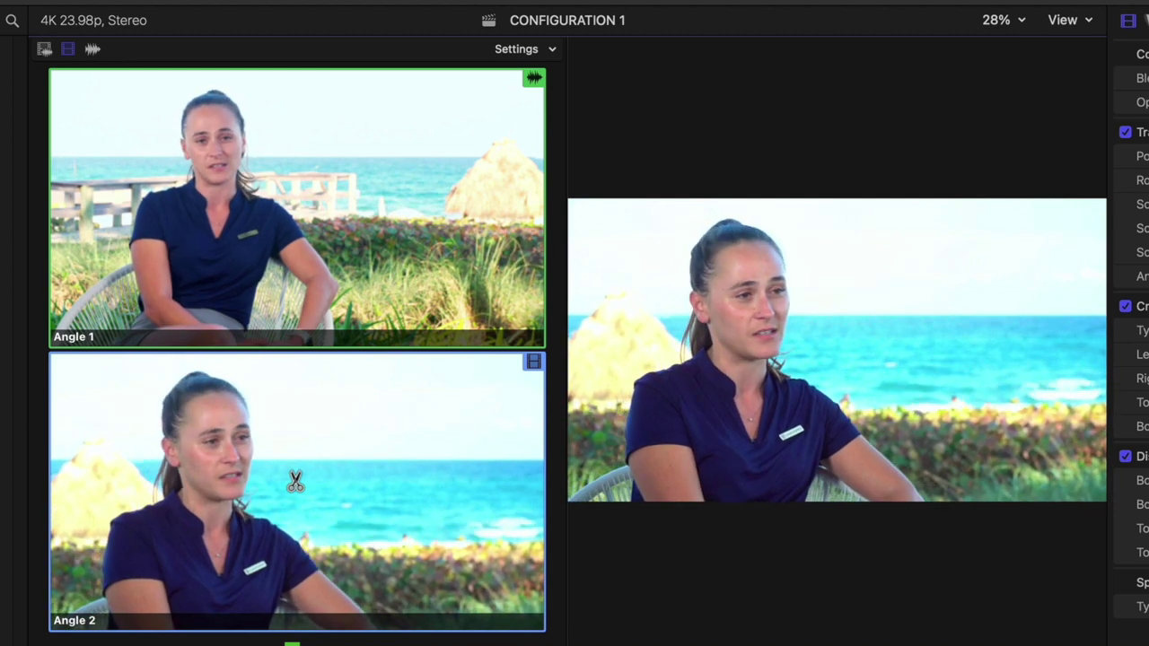
left_click(252, 262)
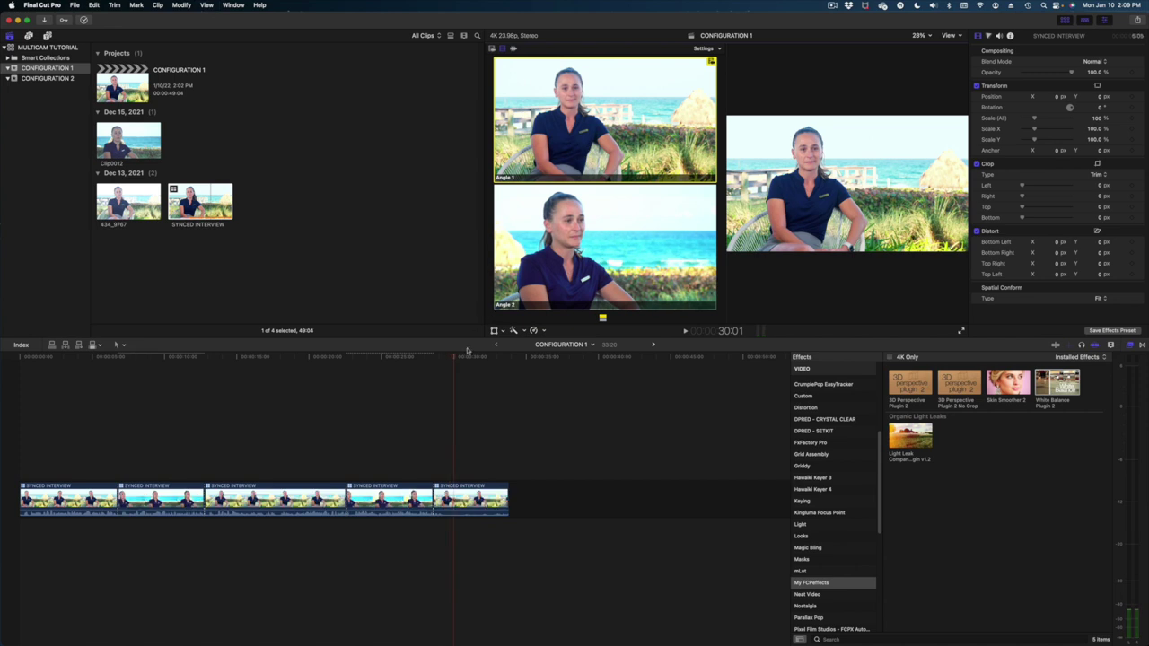
left_click_drag(467, 353, 211, 354)
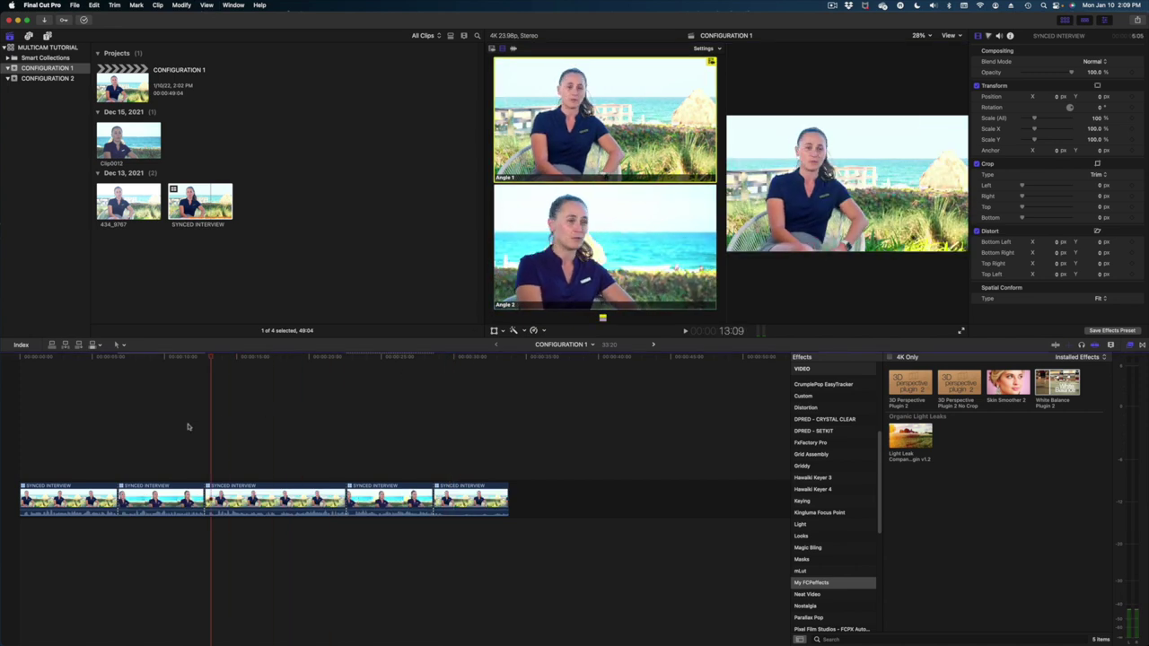
Step: Blade the multicam clip at about 16 seconds and roll the last edit 1 second later
left_click_drag(188, 427, 128, 523)
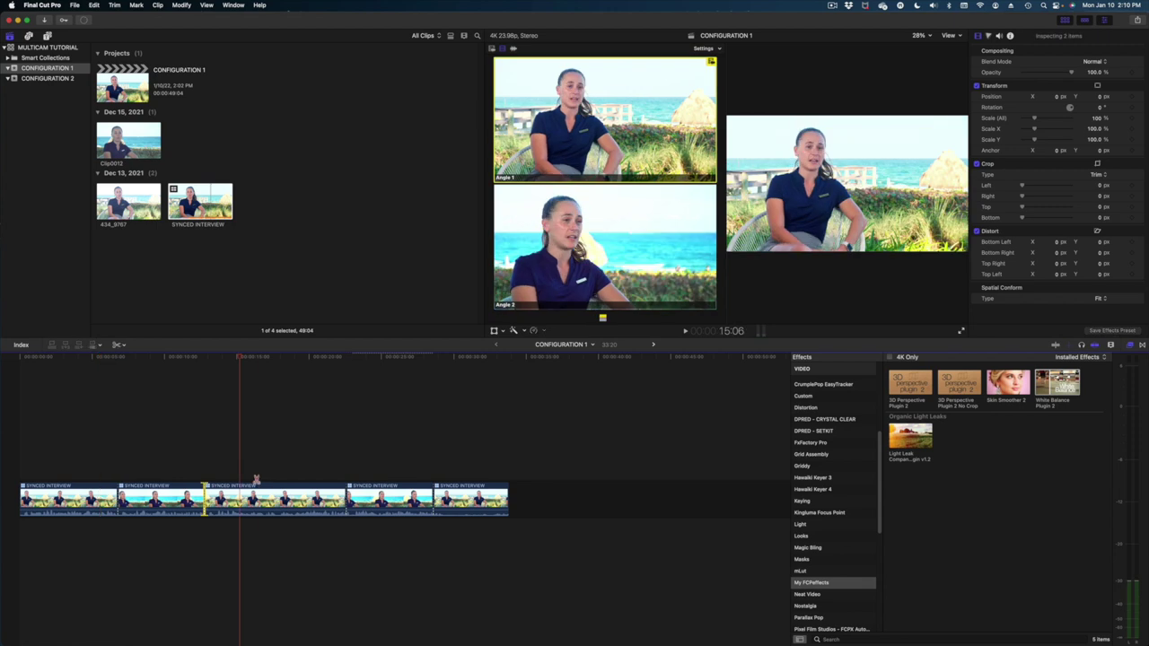
key("super+b")
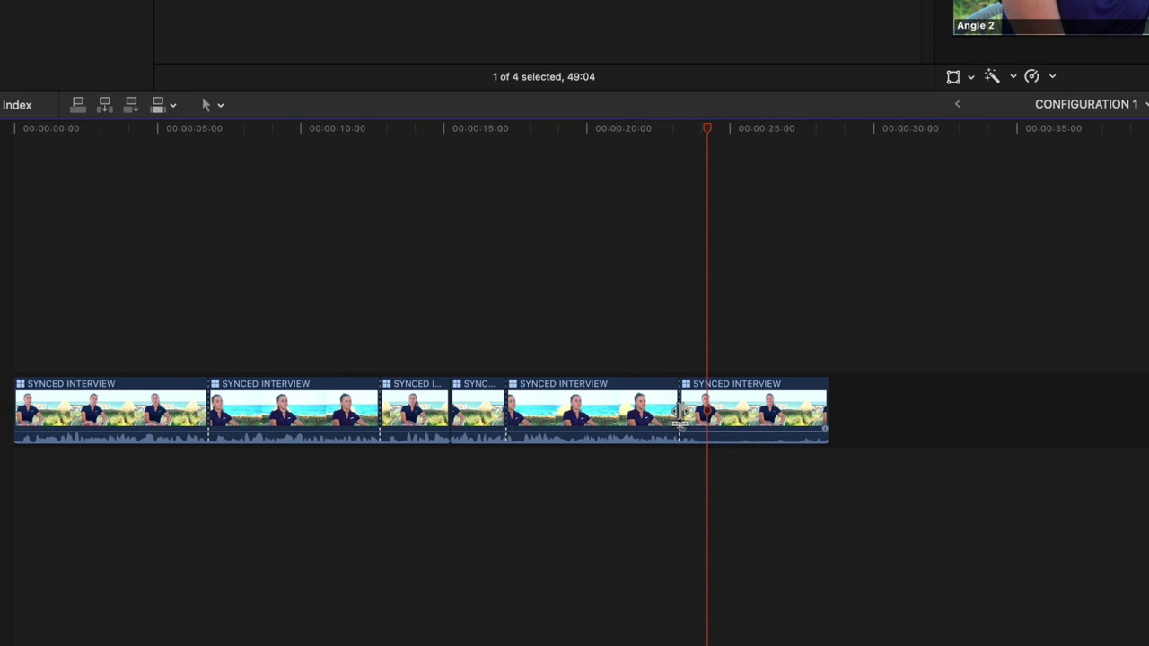
left_click_drag(680, 418, 709, 416)
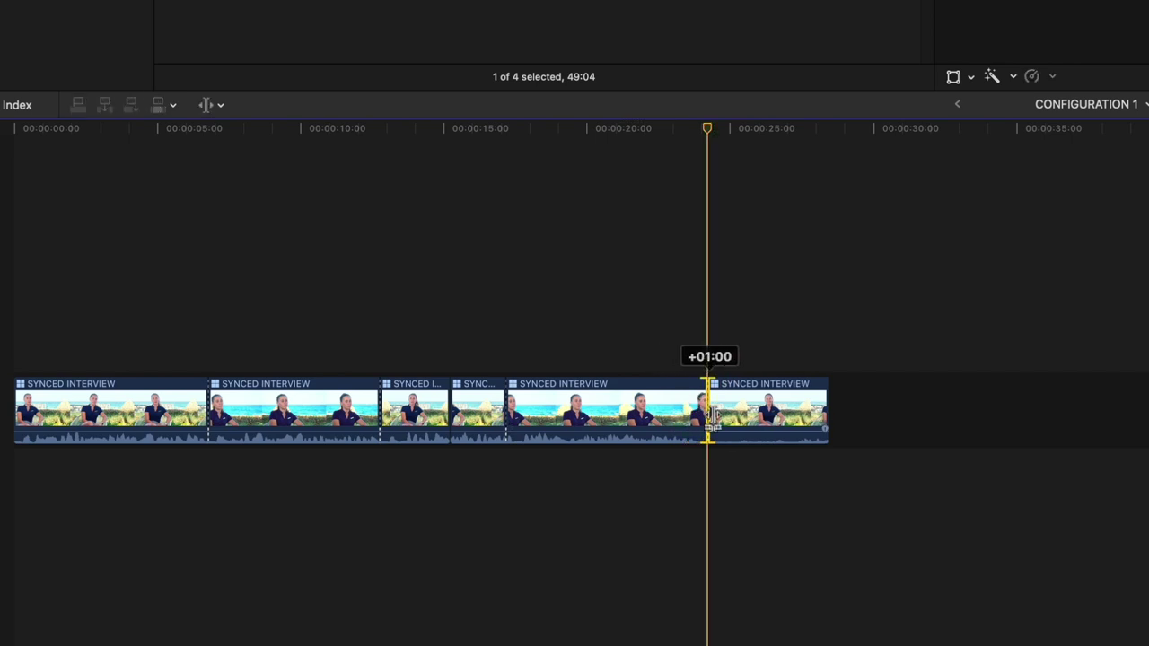
Step: Delete the final SYNCED INTERVIEW section, shortening the project to 24:06
key("a")
left_click(781, 429)
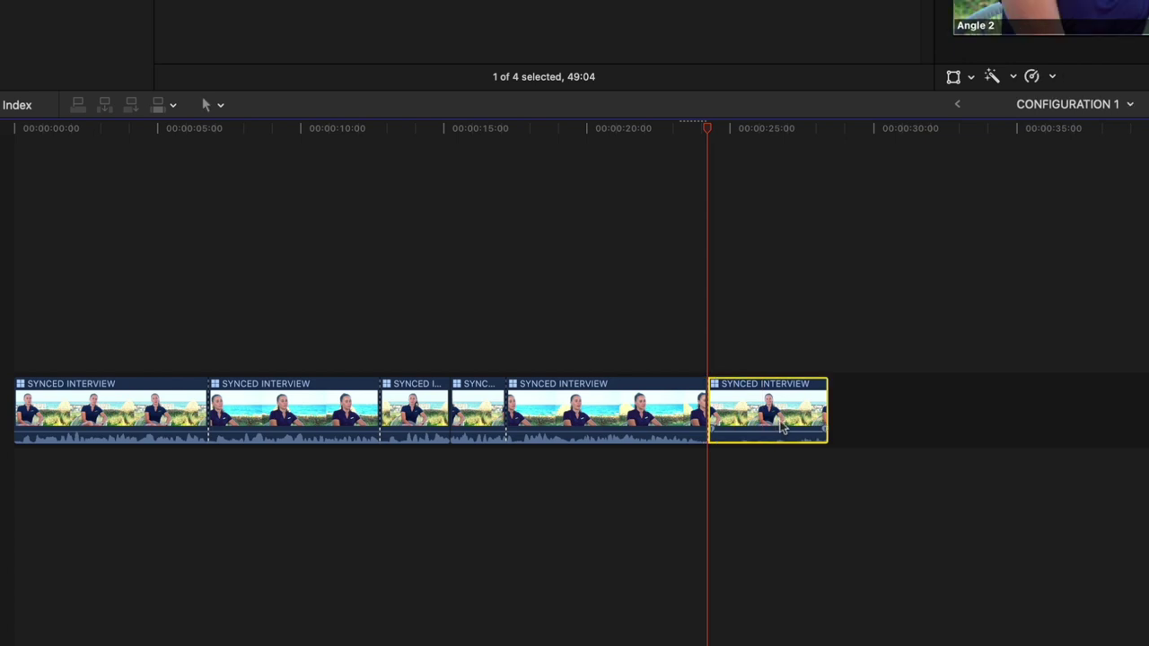
key("Delete")
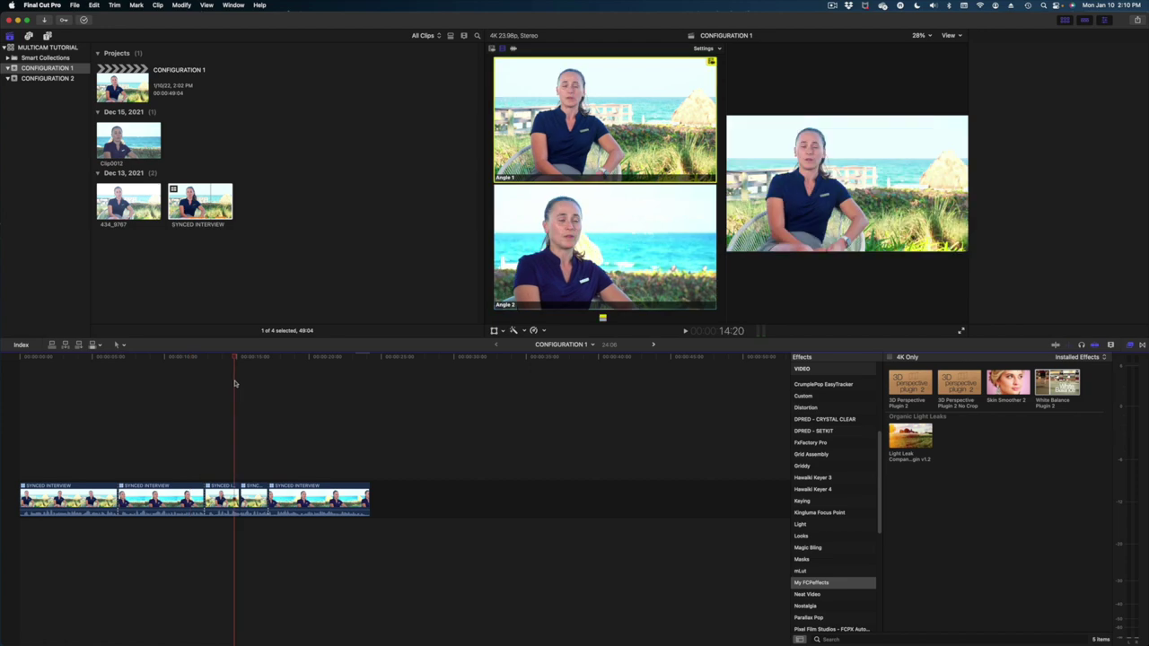
Step: Switch the short middle section near 14 seconds to Angle 2 video
left_click(225, 390)
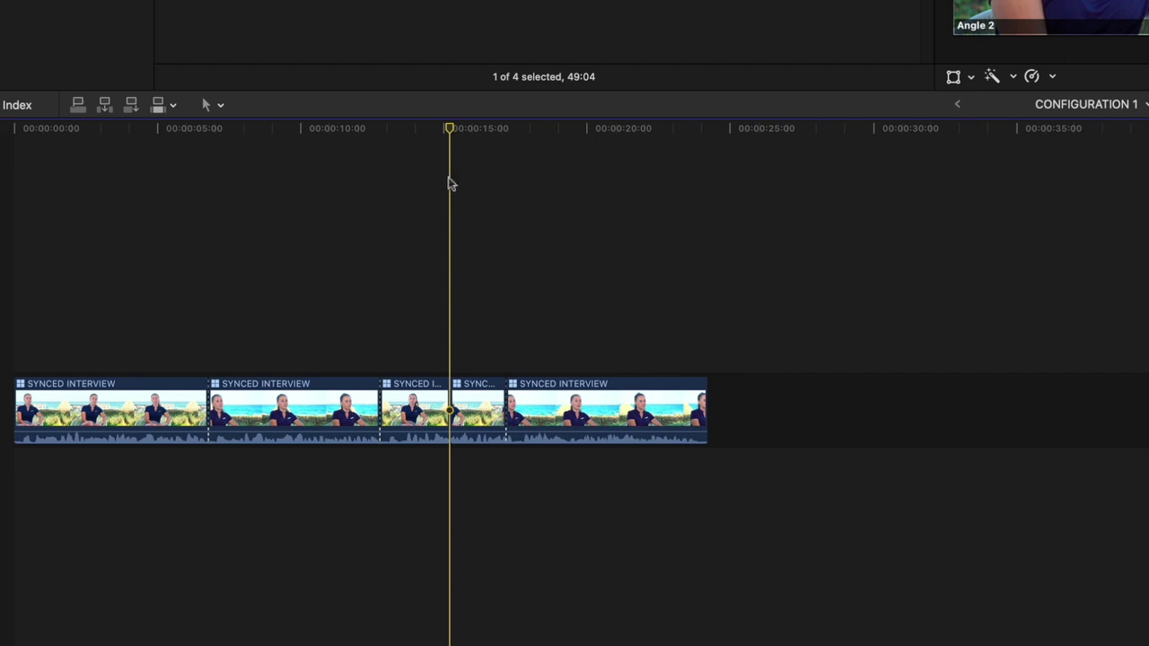
left_click(482, 415)
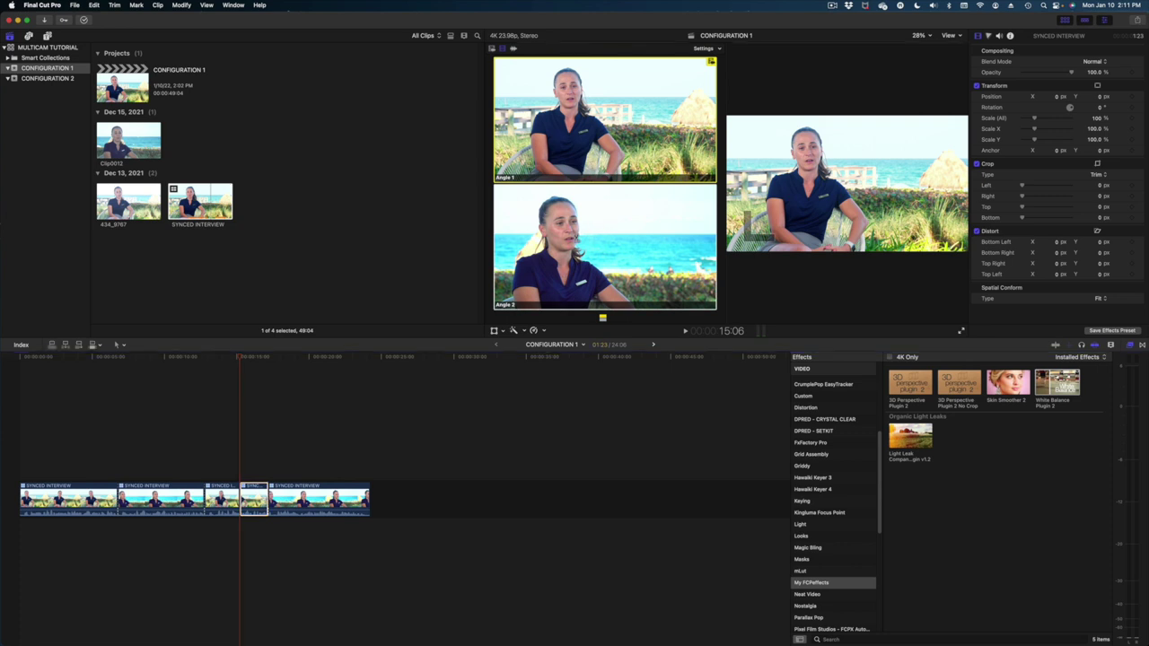
key("2")
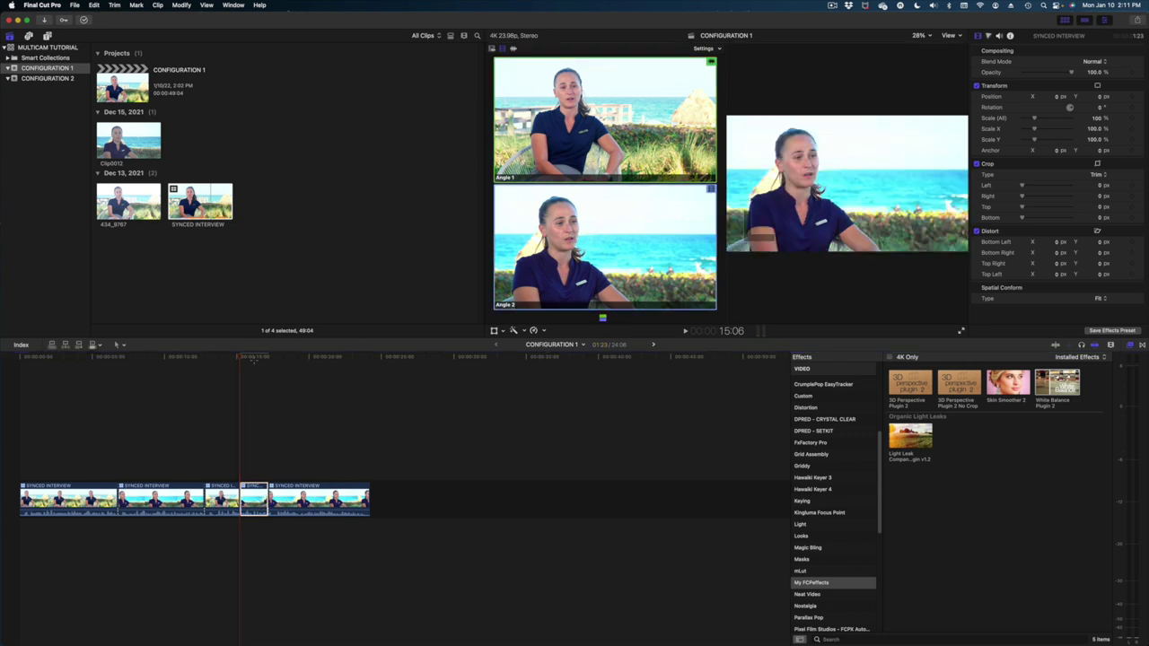
Step: Deselect the clip and make Angle 1 the active angle again at a new playhead point
key("super+shift+a")
left_click(266, 357)
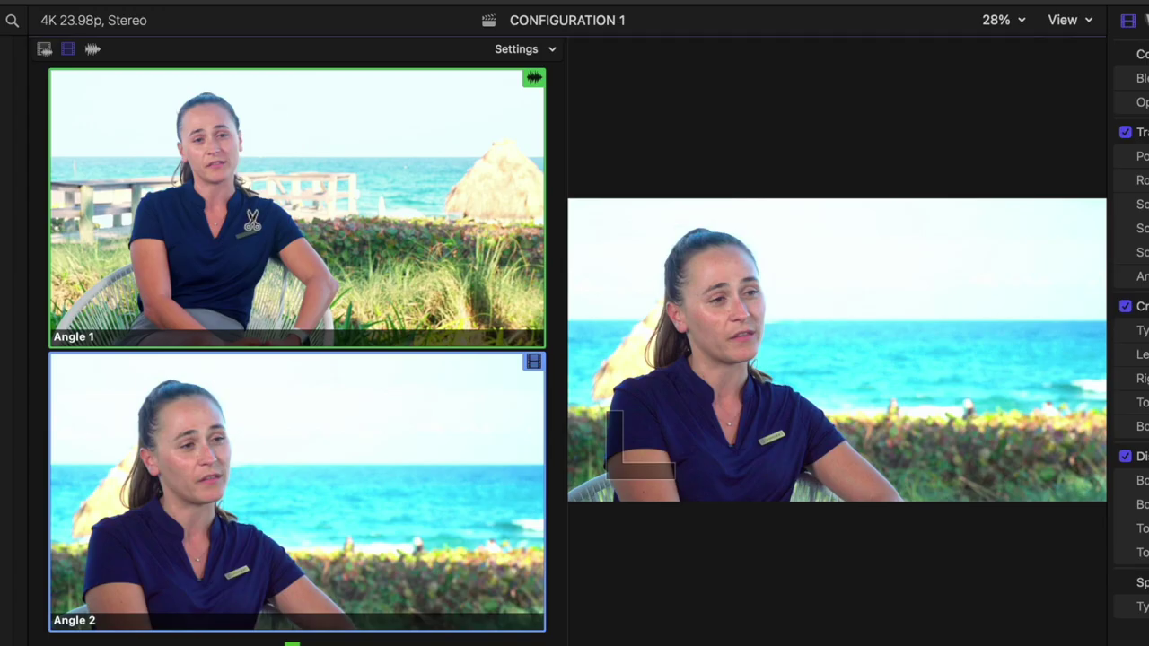
key("1")
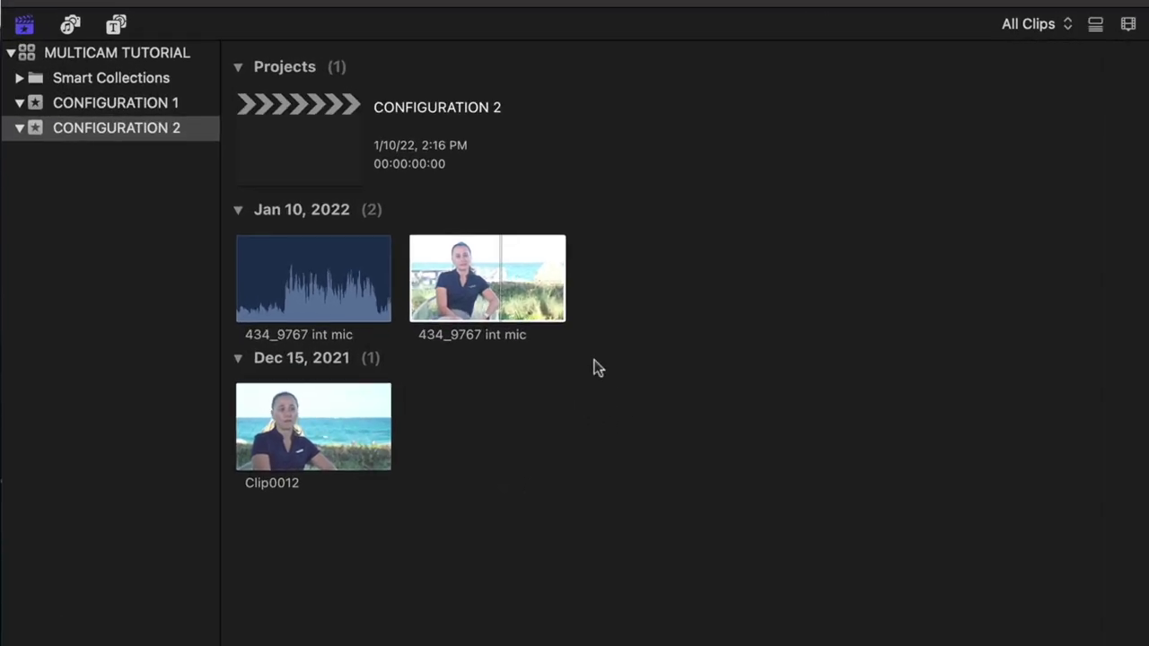
Step: Give the 434_9767 int mic video clip the camera name A
left_click(481, 282)
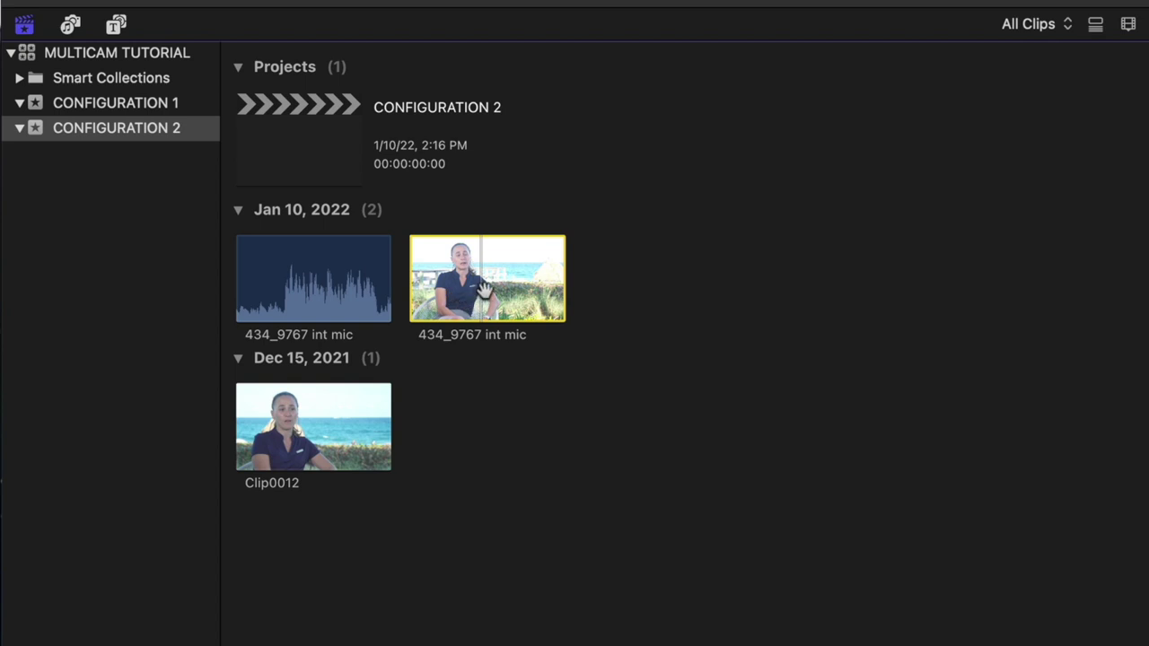
left_click(278, 446)
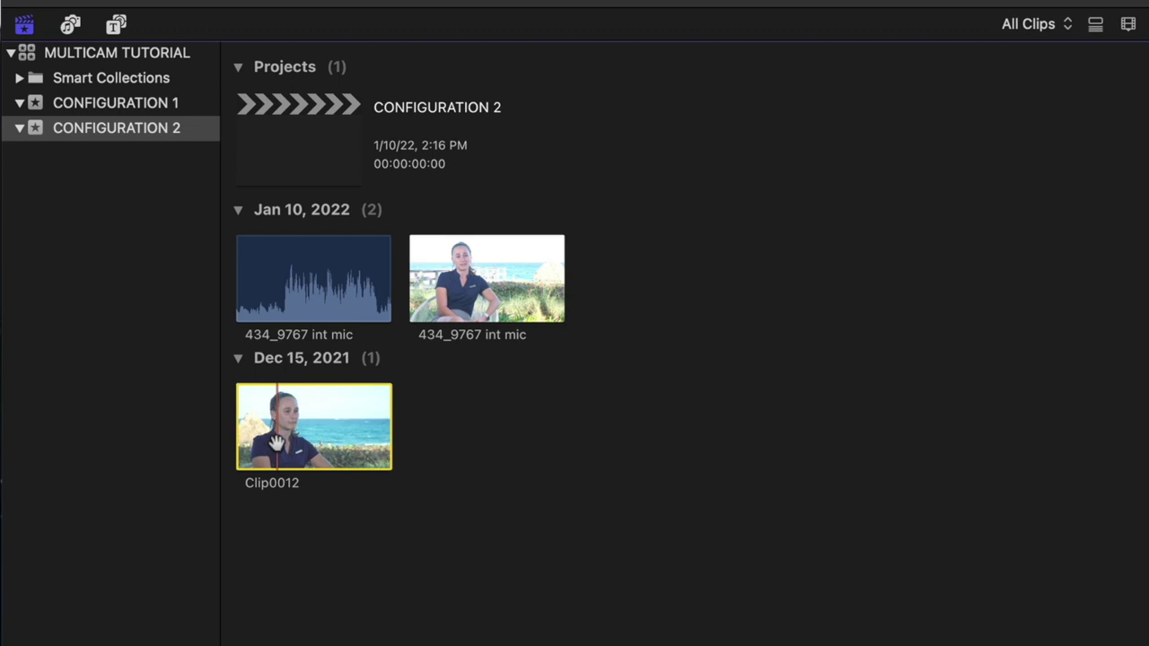
left_click(287, 300)
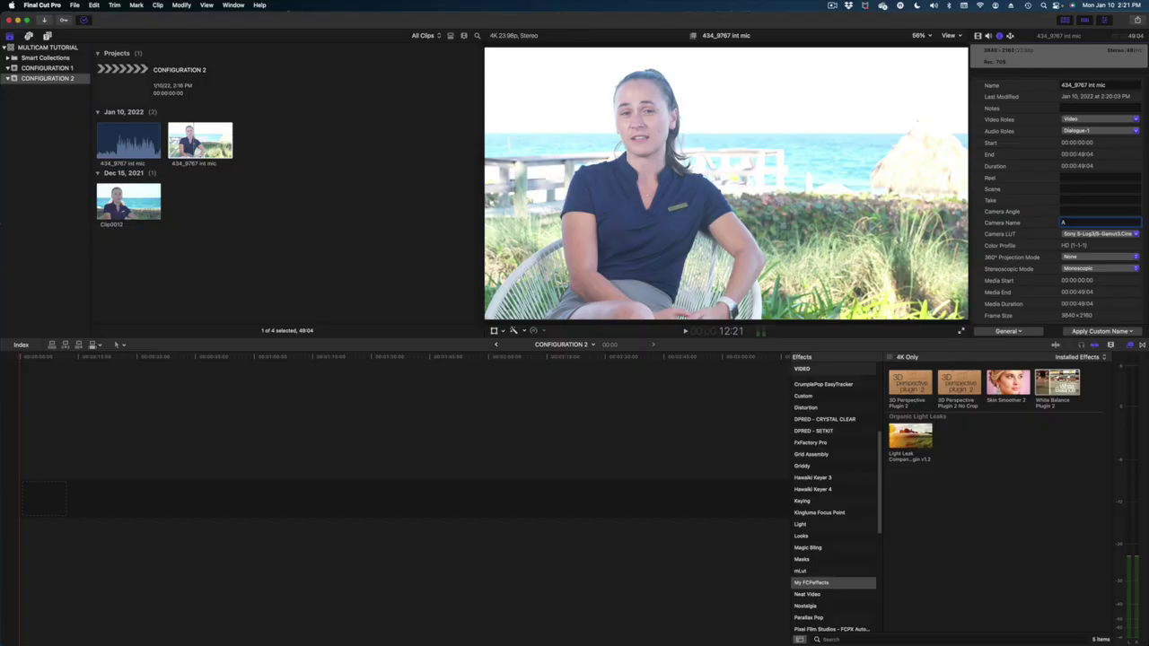
Step: Set Clip0012's camera name to B and select all three clips in the event
left_click(126, 208)
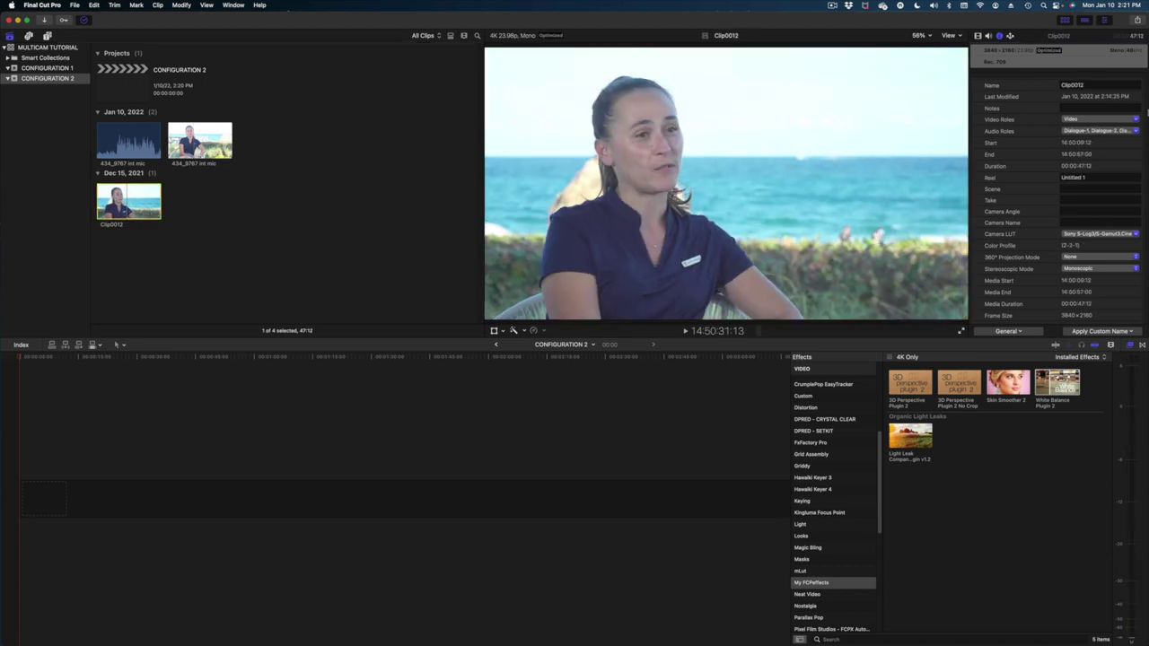
left_click(1087, 221)
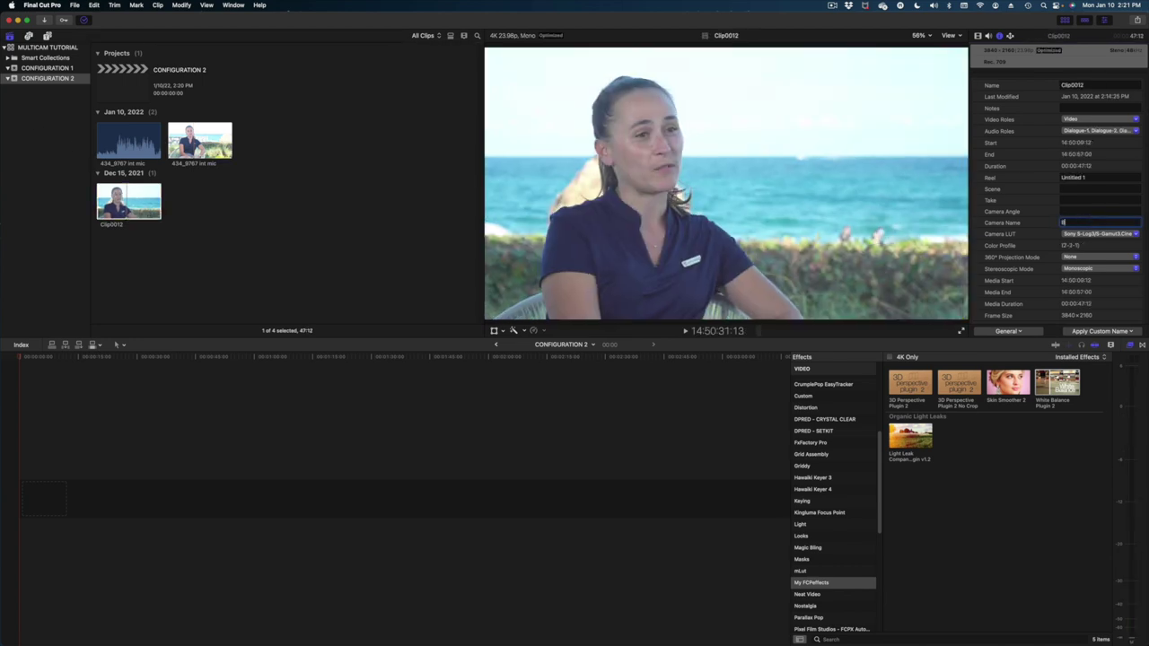
type("B")
key("Up")
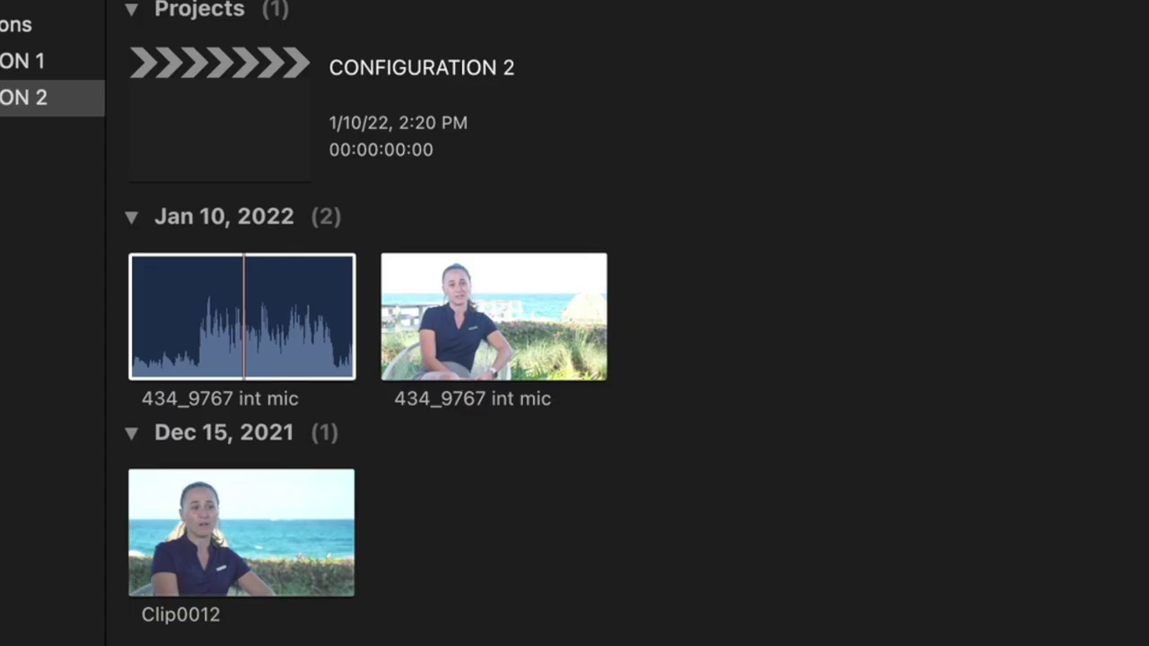
left_click_drag(747, 644, 251, 321)
Step: Make a multicam clip named CONFIGURATION 2 from the selected clips and place it at the timeline start
right_click(256, 330)
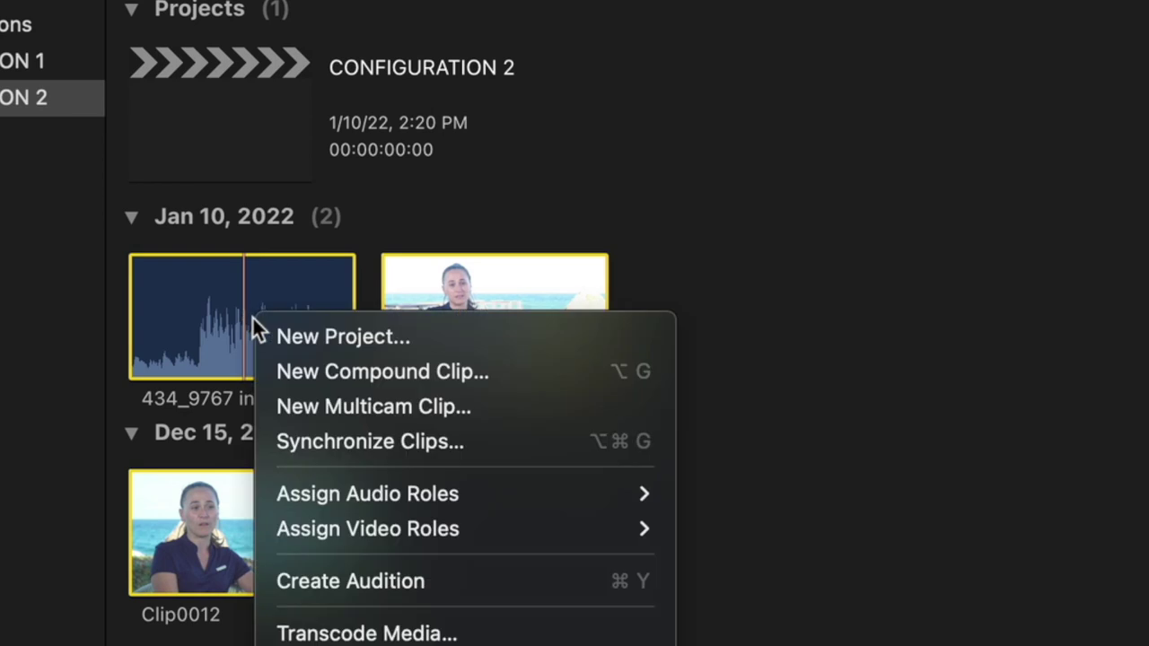
left_click(282, 404)
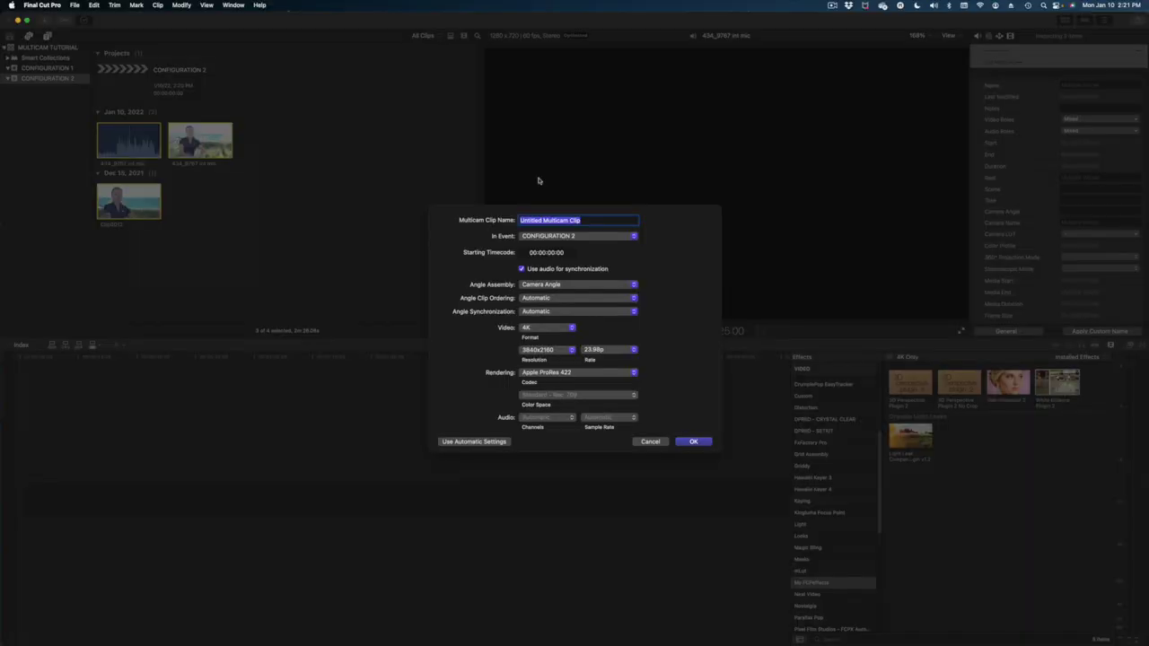
type("CONFIGURATION 2")
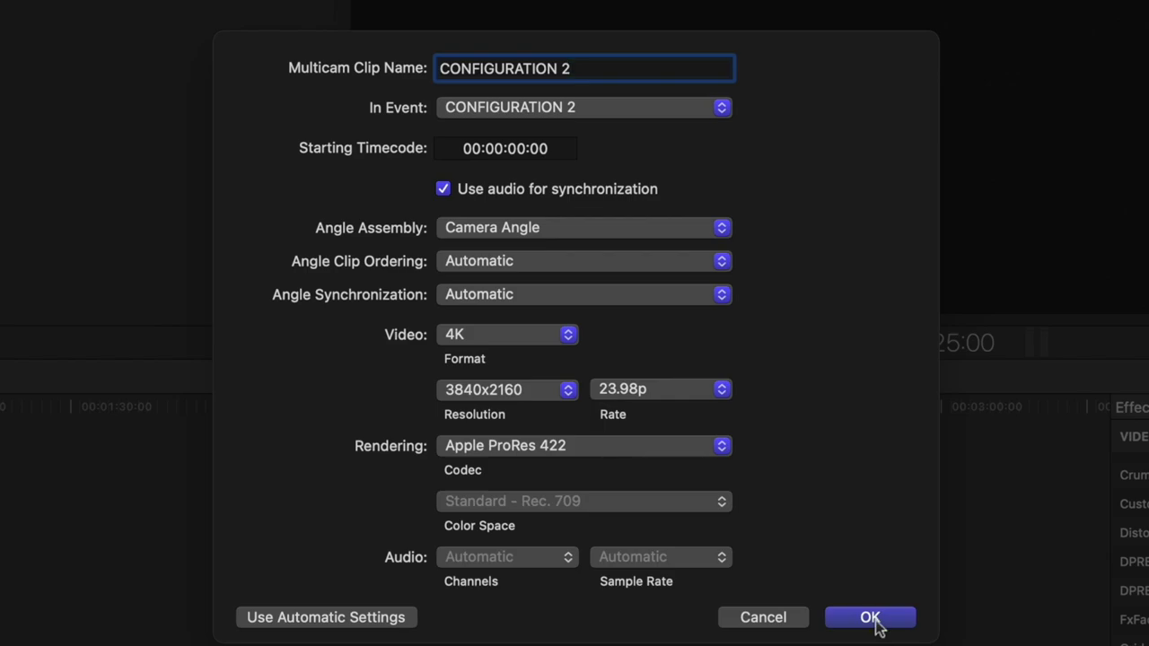
left_click(693, 442)
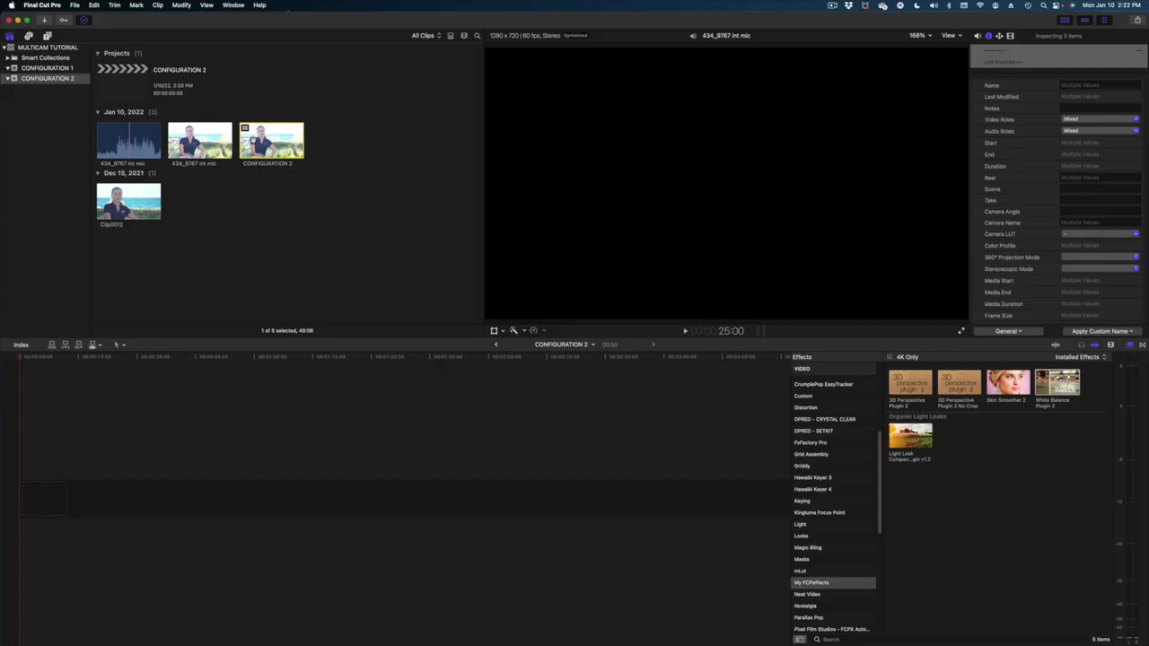
left_click_drag(446, 209, 26, 508)
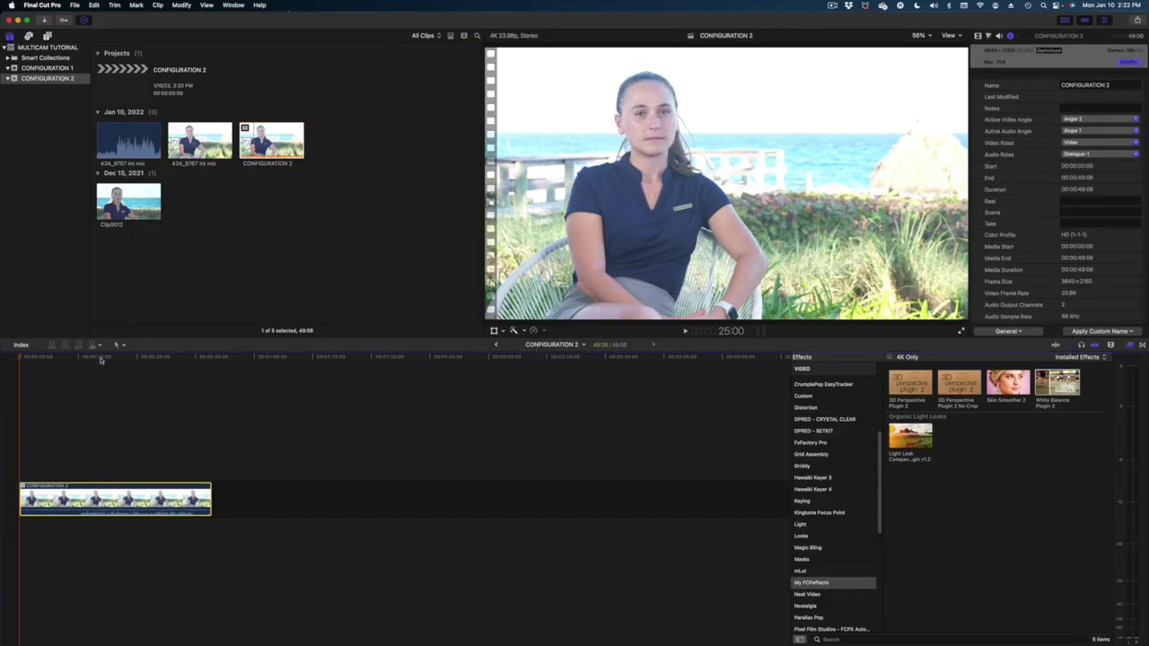
left_click(108, 358)
Step: Open the CONFIGURATION 2 multicam in the Angle Editor and play through its three angles
double_click(114, 496)
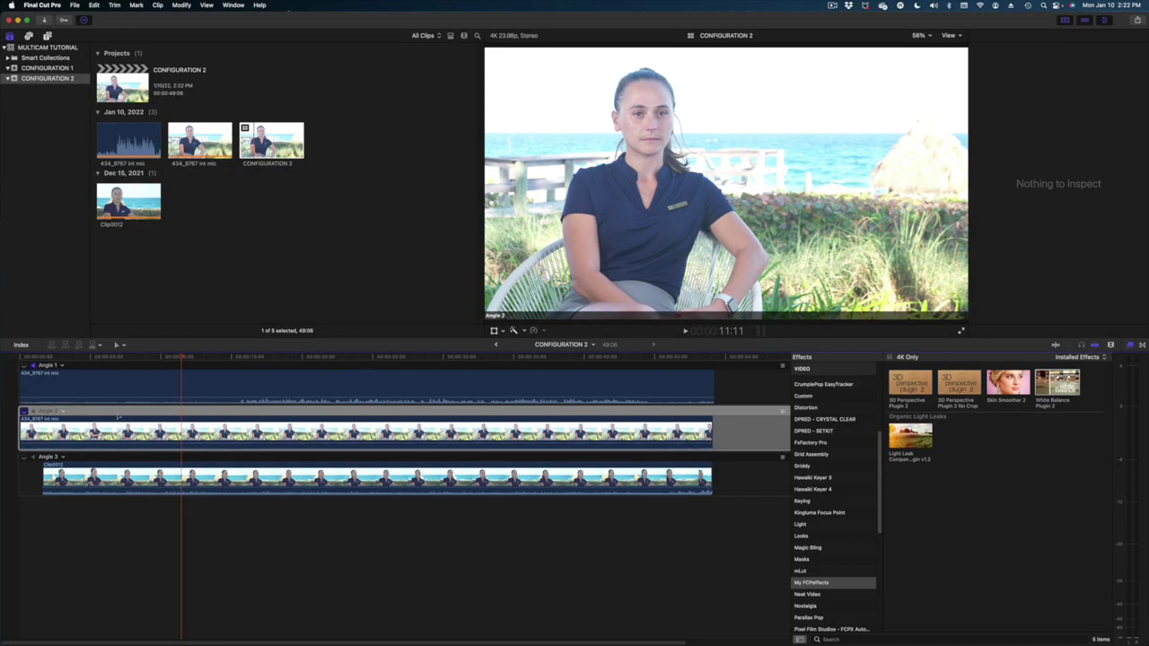
left_click(80, 68)
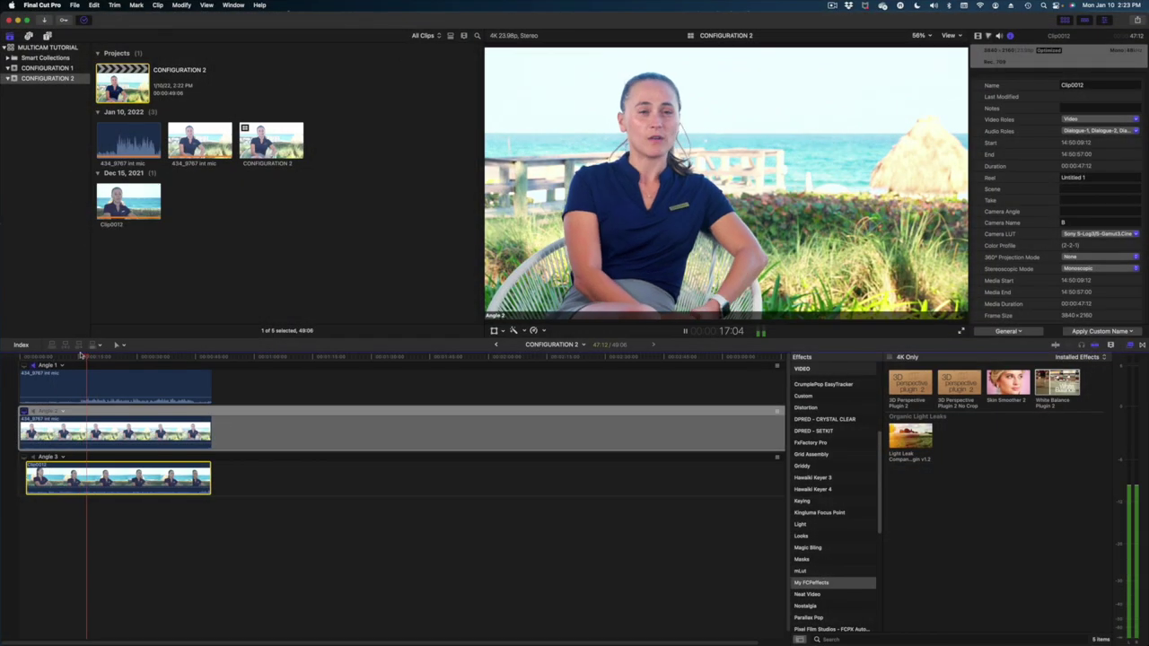
key("space")
Step: Back in the project, trim both ends of the multicam clip to 31:05 and fit the timeline
left_click(496, 346)
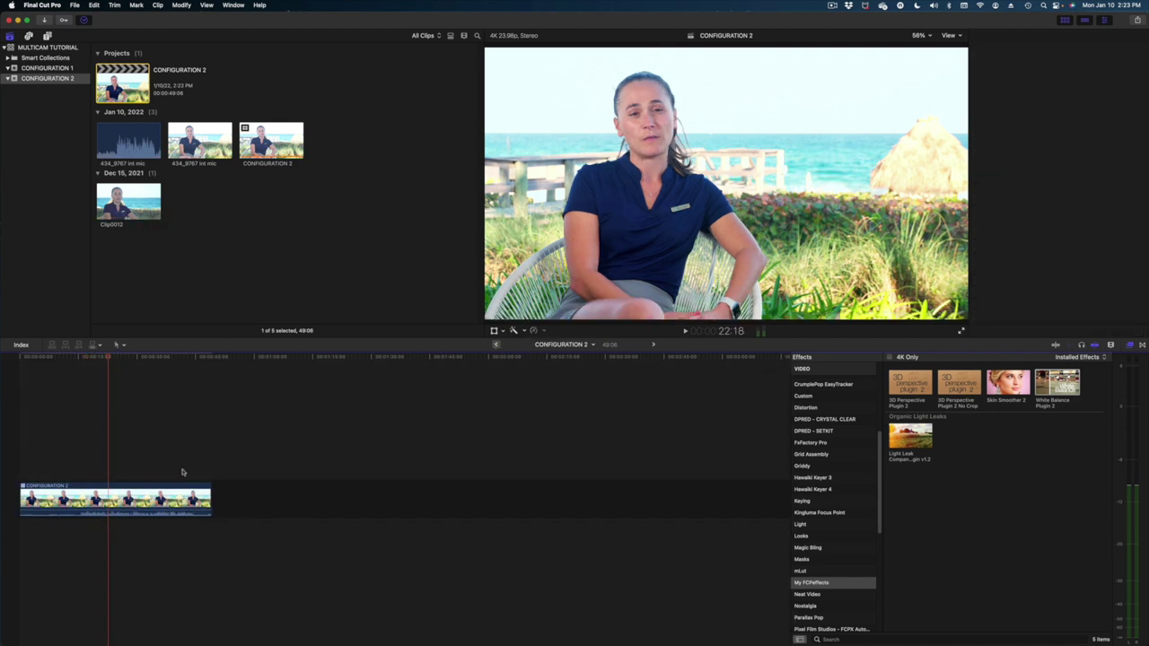
left_click_drag(20, 501, 78, 501)
left_click_drag(210, 501, 198, 501)
key("shift+z")
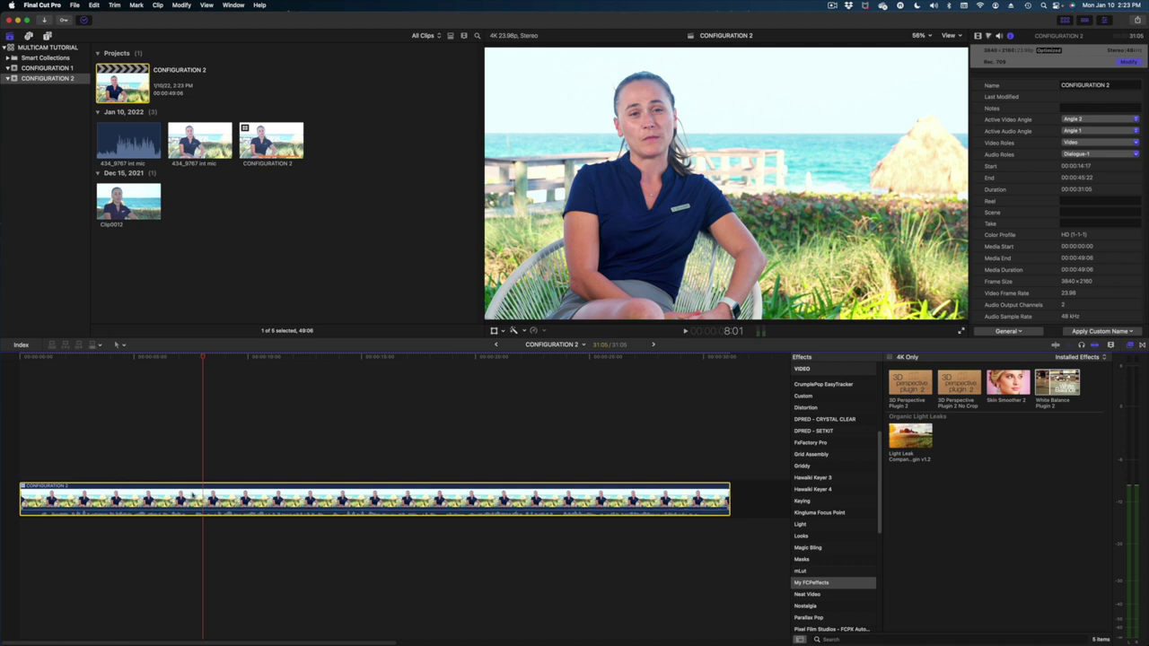
Step: Show the Angle Viewer set to 4 Angles
key("shift+super+7")
left_click(703, 48)
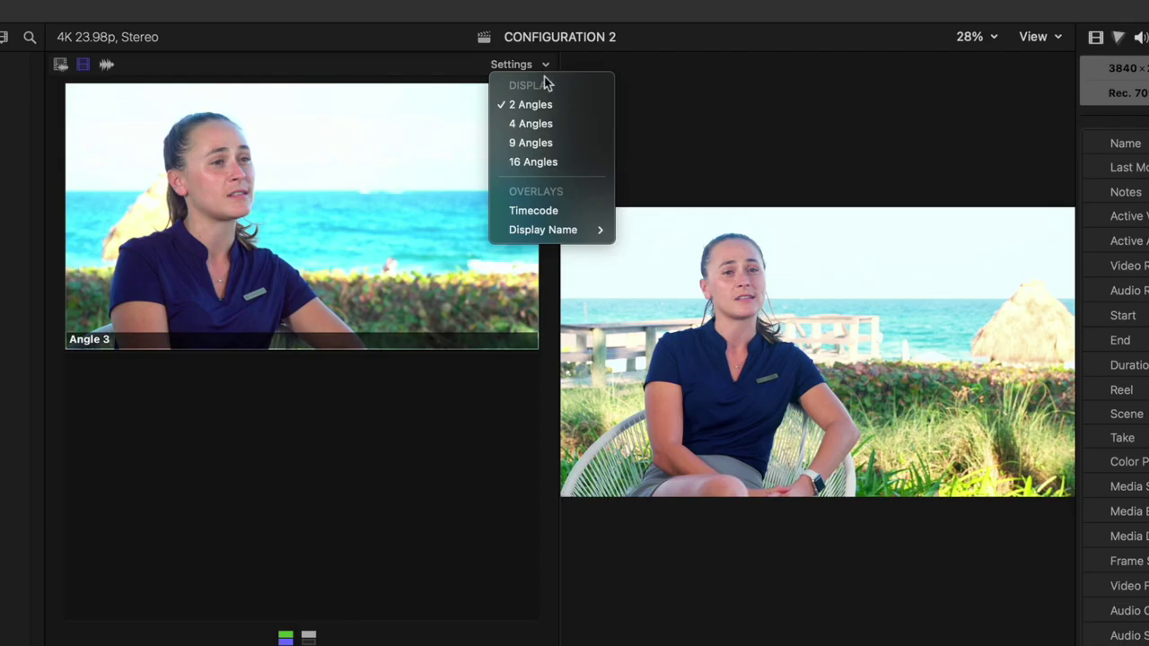
left_click(536, 125)
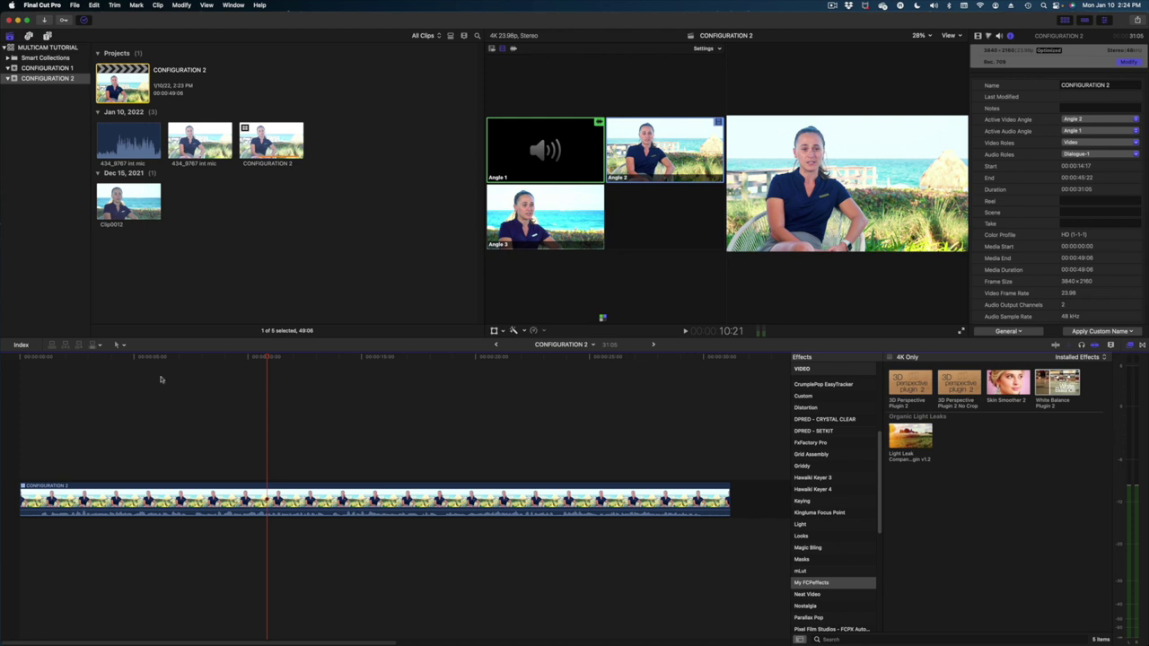
Step: During playback, cut live to Angle 3, Angle 2, then Angle 3 video
left_click_drag(220, 356, 168, 366)
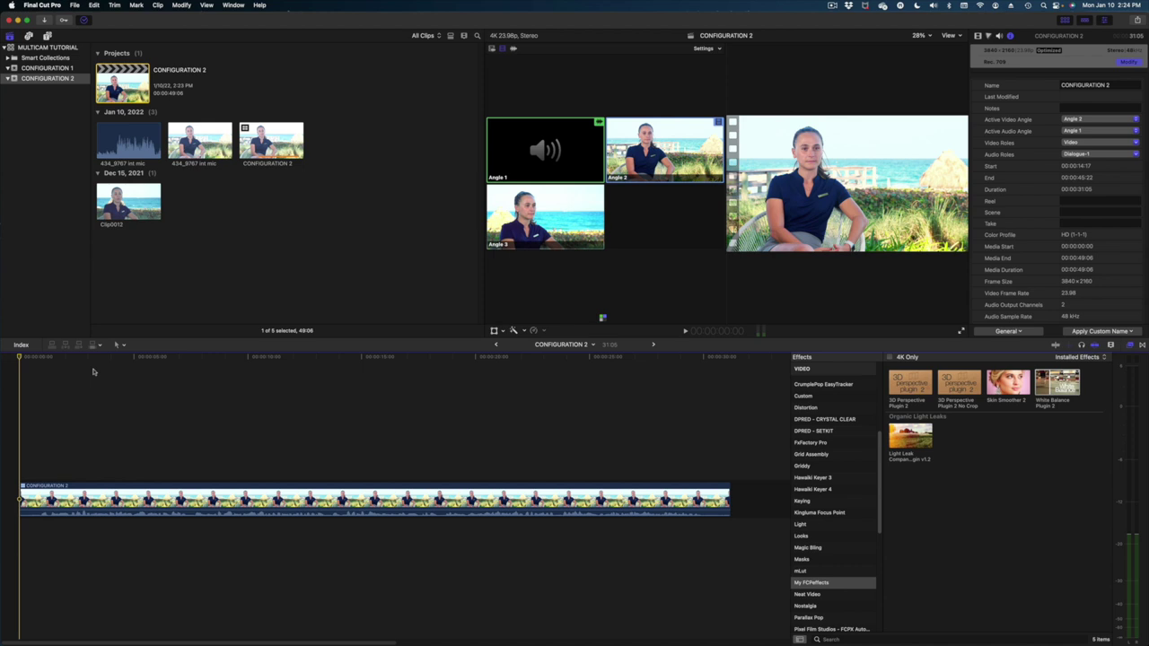
key("space")
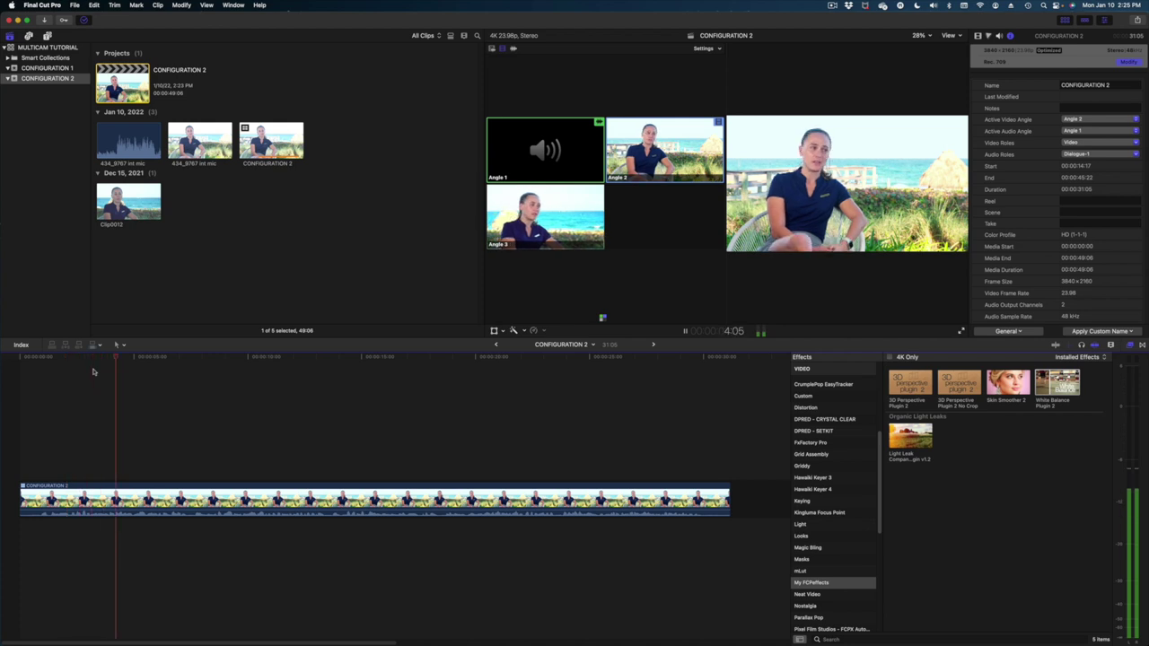
key("3")
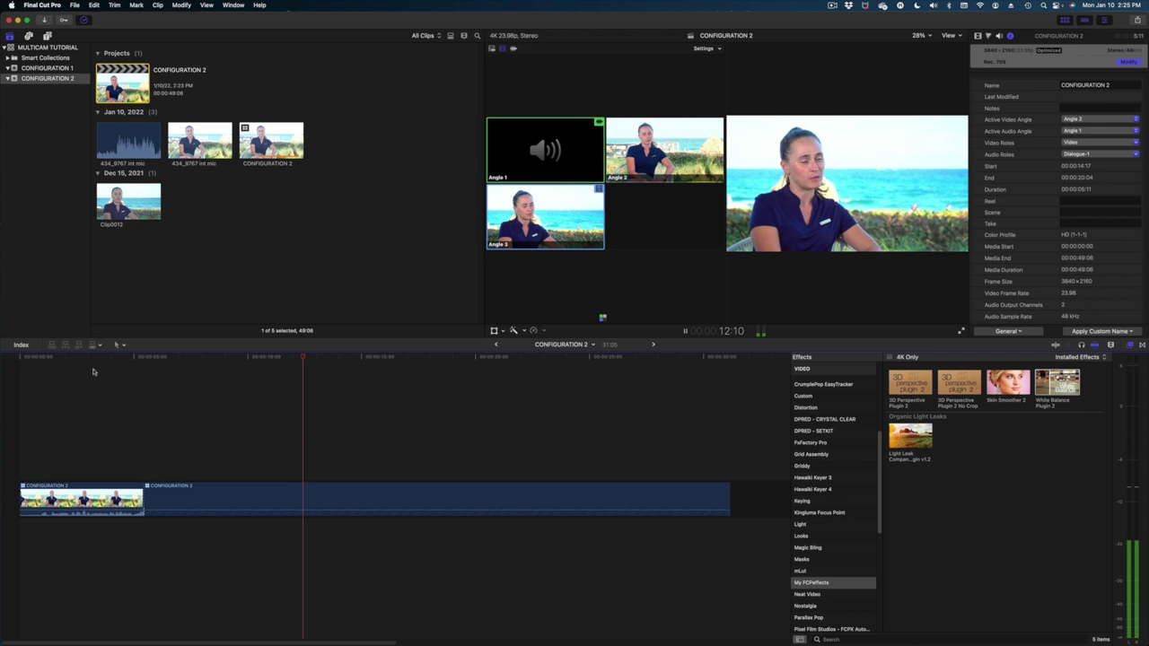
key("2")
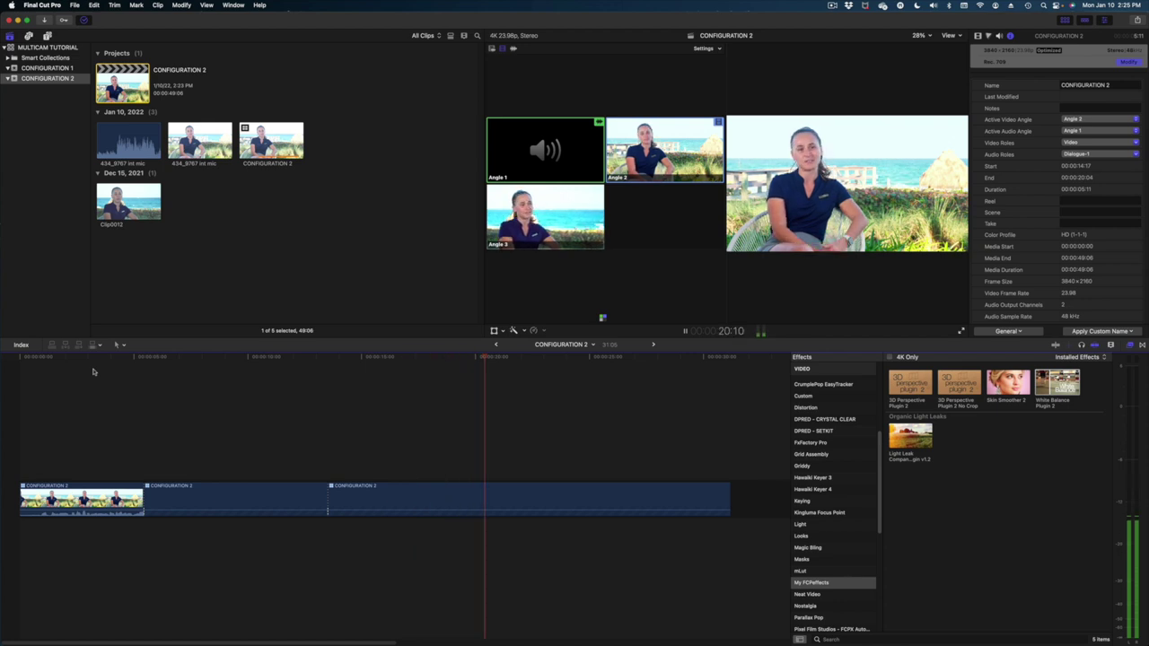
key("3")
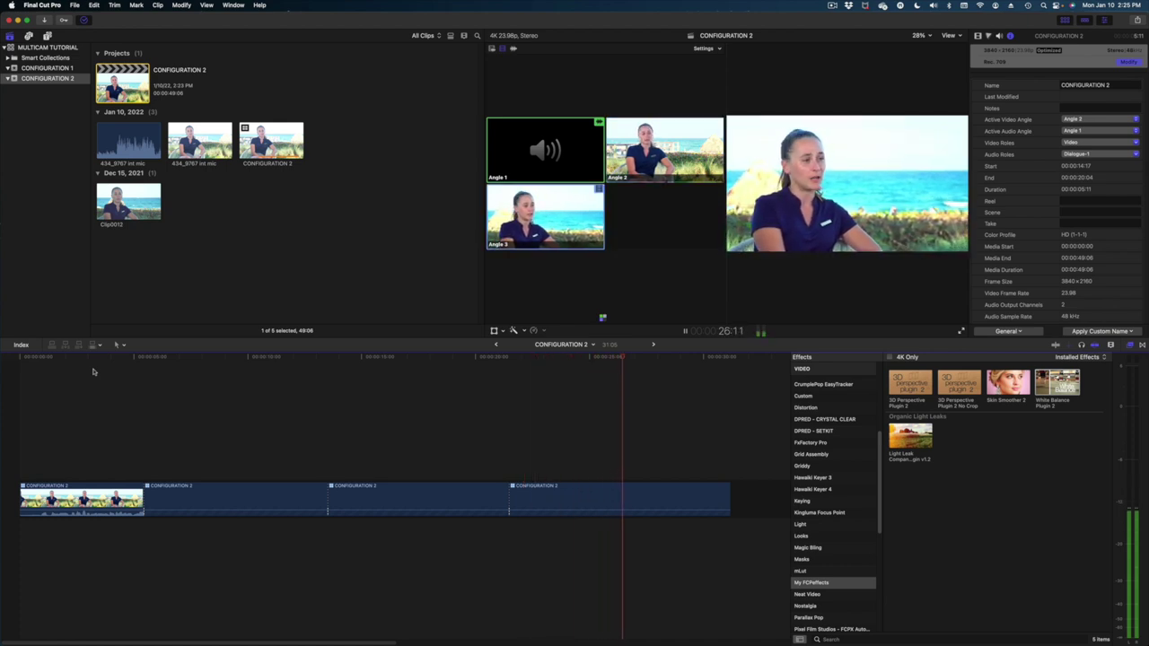
key("space")
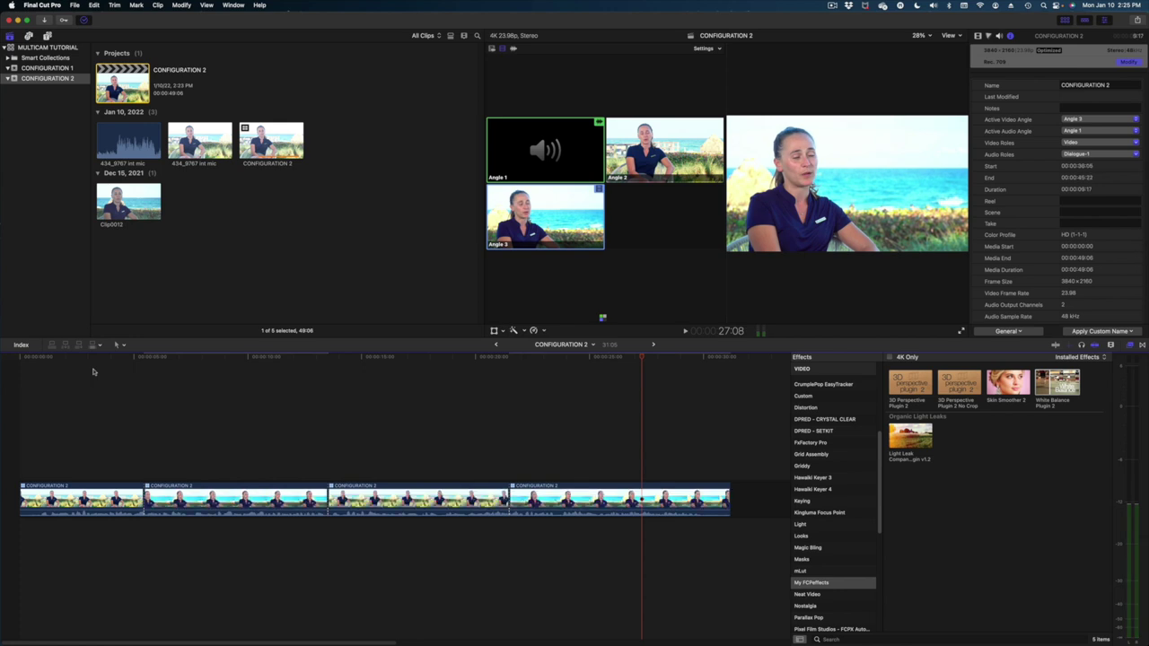